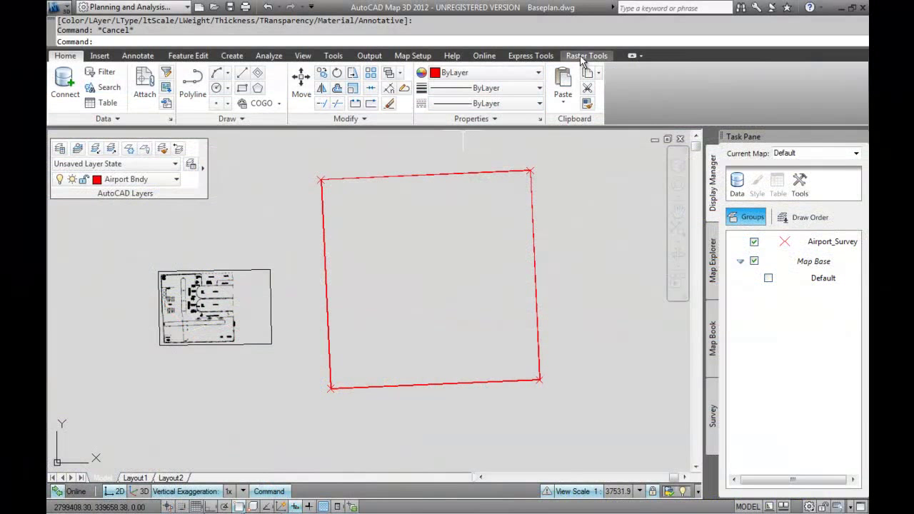
# Start a raster Match, pairing the image's top-left corner with the boundary corner.
pyautogui.click(586, 59)
pyautogui.click(838, 91)
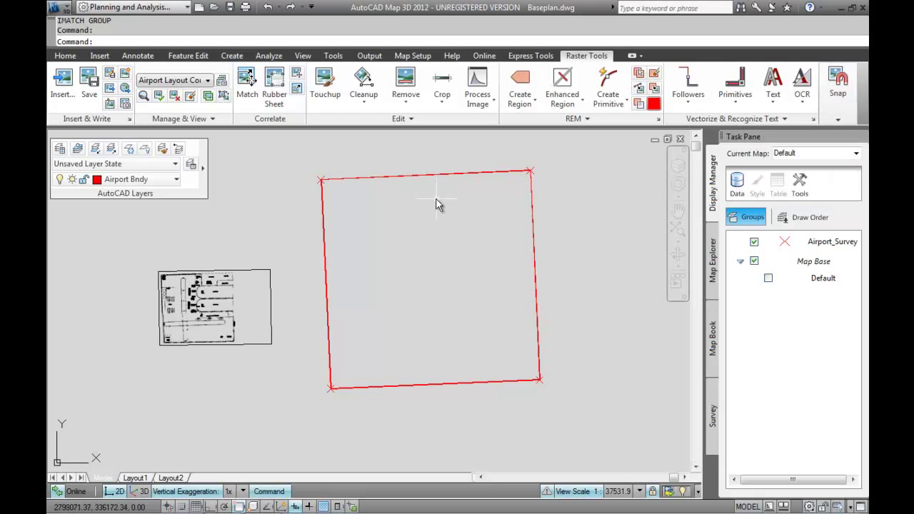
pyautogui.click(248, 89)
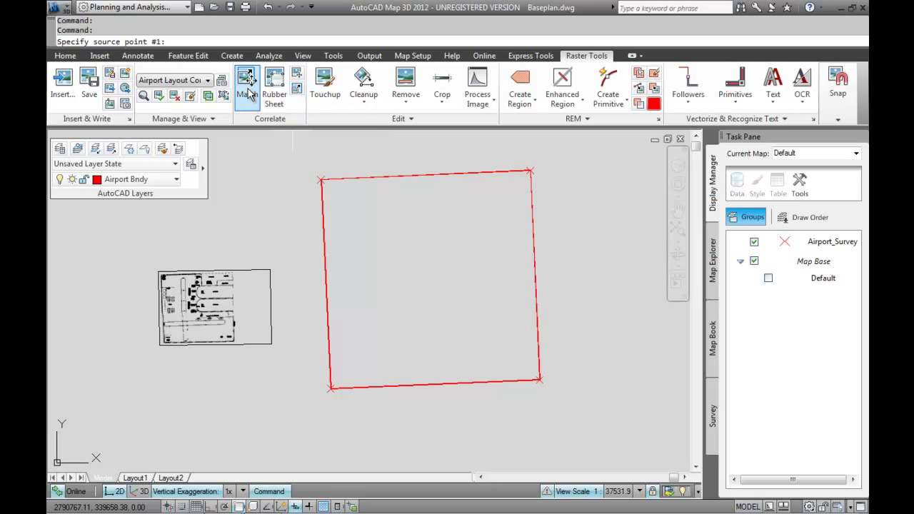
pyautogui.scroll(3, 159, 289)
pyautogui.scroll(9, 158, 289)
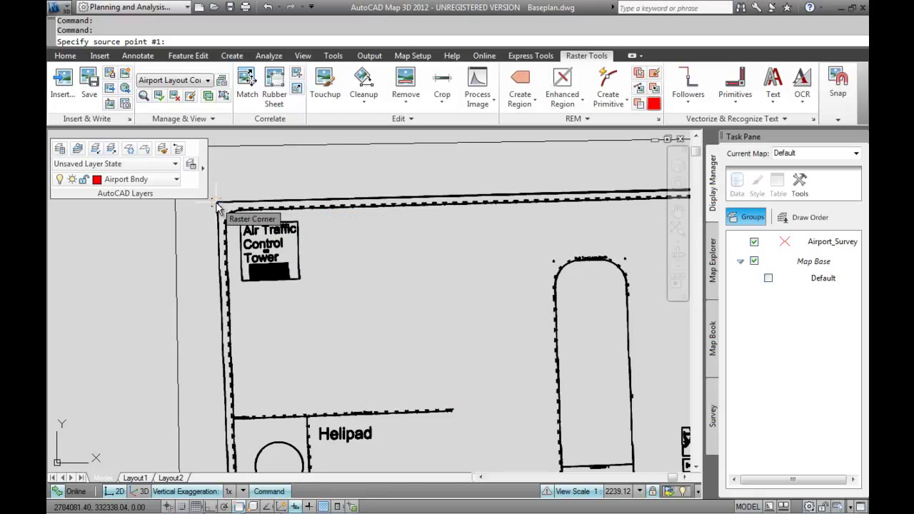
pyautogui.click(218, 207)
pyautogui.scroll(-12, 220, 209)
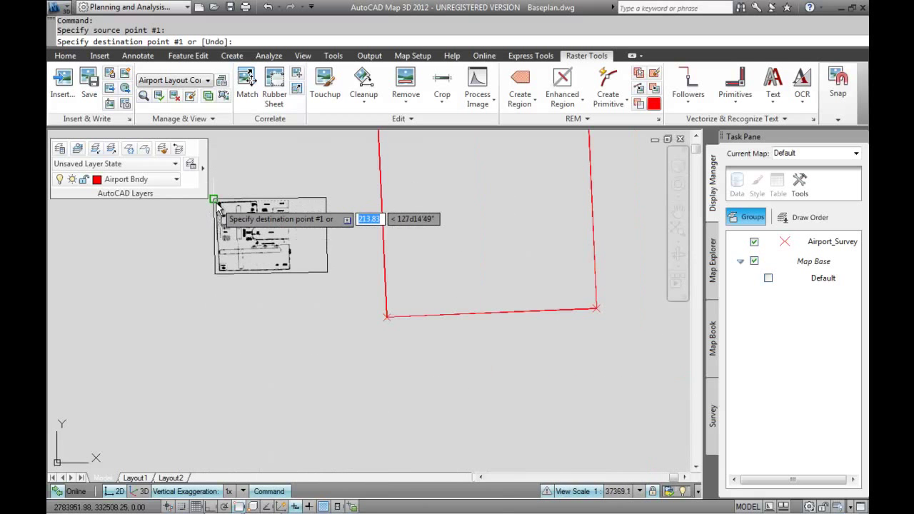
pyautogui.moveTo(270, 207); pyautogui.dragTo(239, 316, button='middle')
pyautogui.click(345, 217)
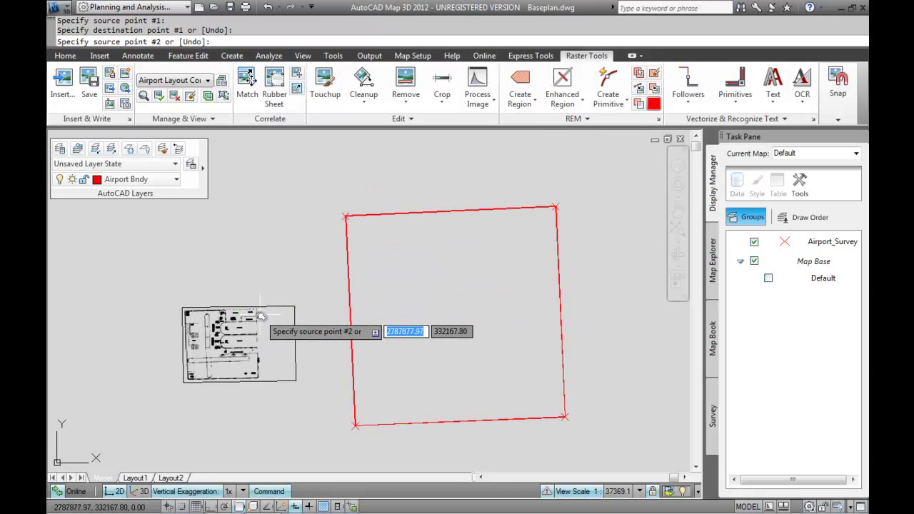
# Pair the Hotels Site corner with the boundary's top-right corner, then window-zoom onto the site.
pyautogui.scroll(7, 260, 314)
pyautogui.scroll(3, 250, 306)
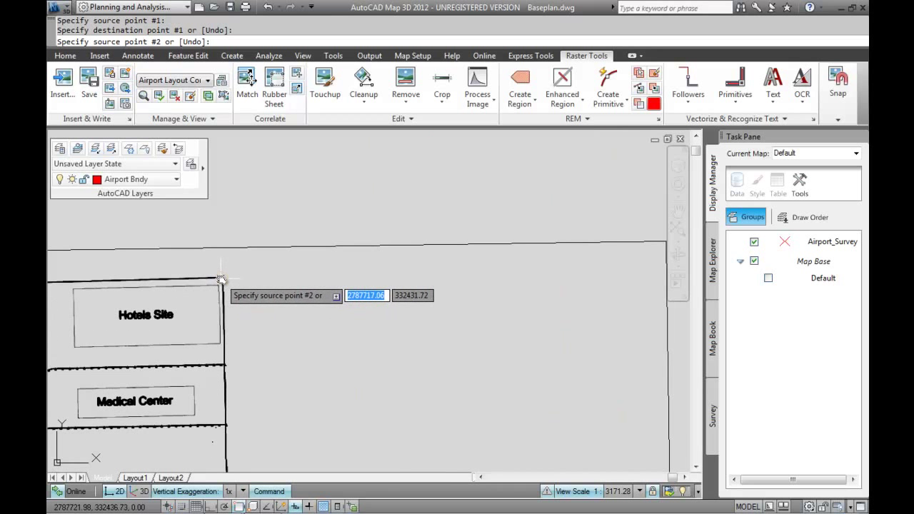
pyautogui.click(221, 279)
pyautogui.scroll(-12, 220, 279)
pyautogui.click(430, 208)
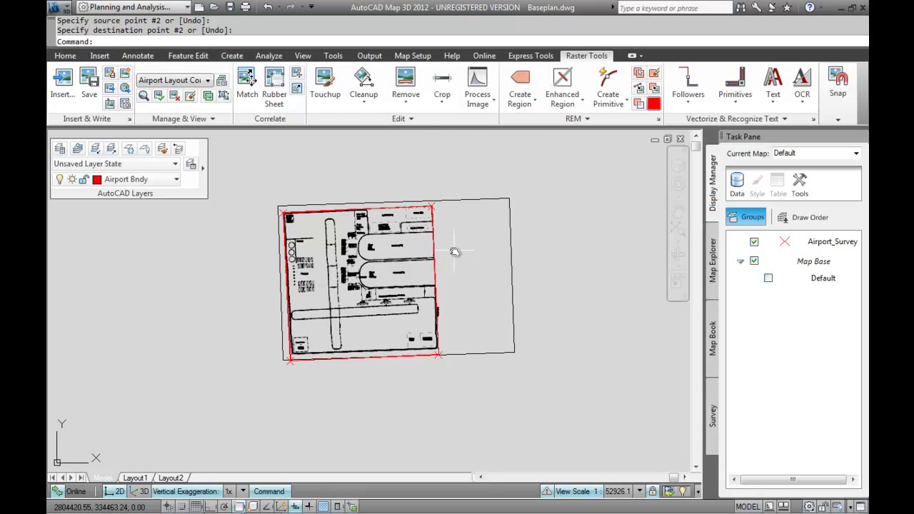
pyautogui.write('z')
pyautogui.press('Return')
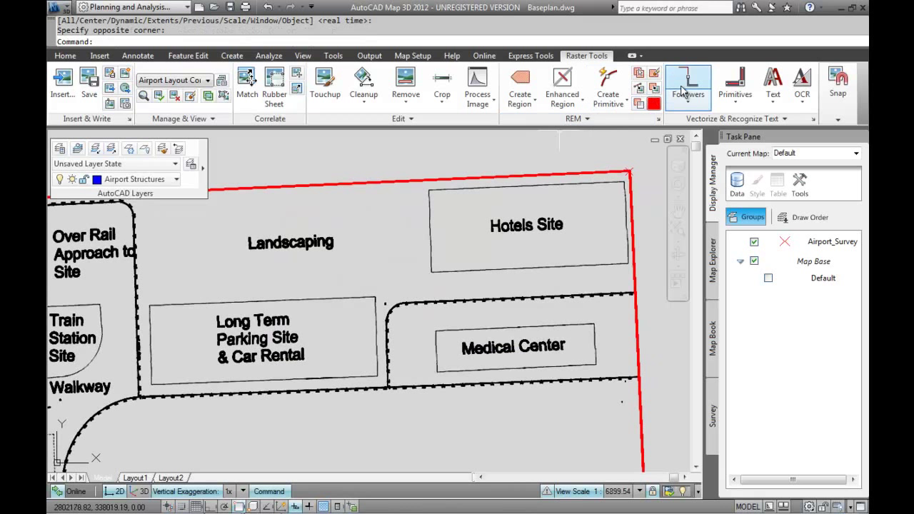
# Trace the Hotels Site, Medical Center, Long Term Parking and Train Station Site outlines with Followers.
pyautogui.click(686, 85)
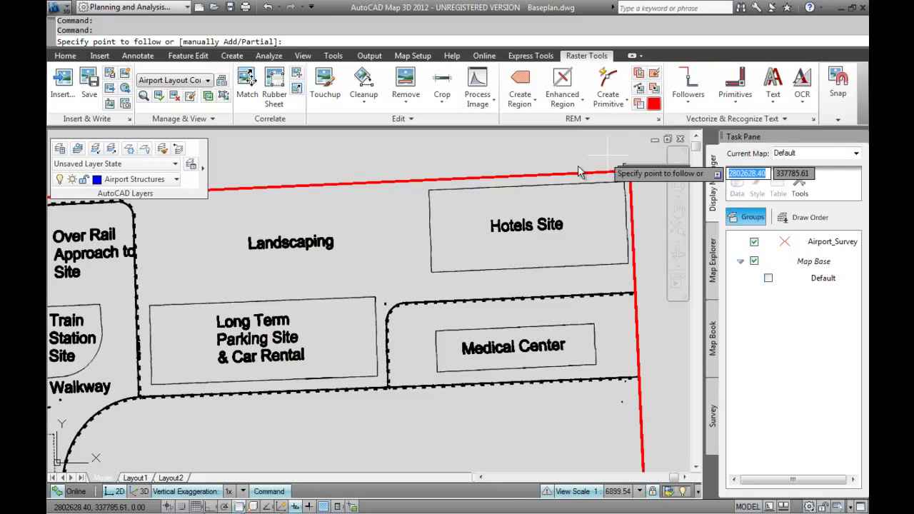
pyautogui.click(430, 190)
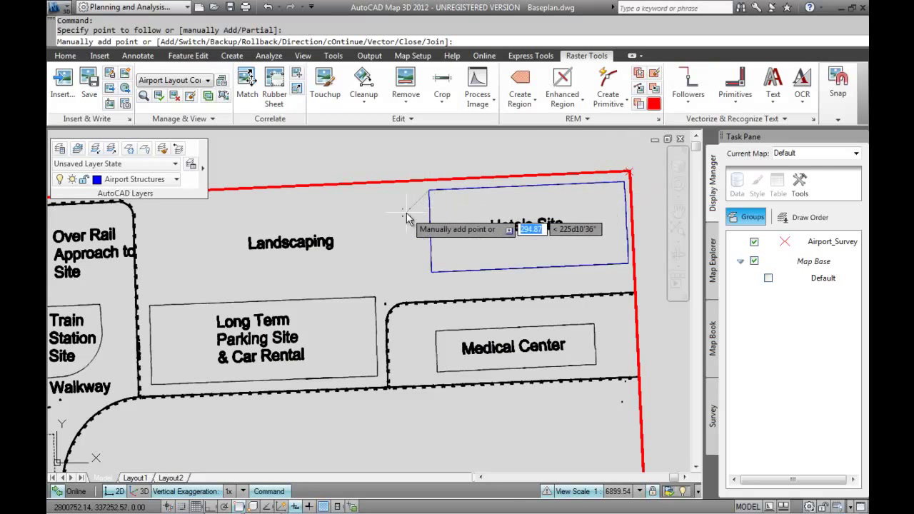
pyautogui.press('Return')
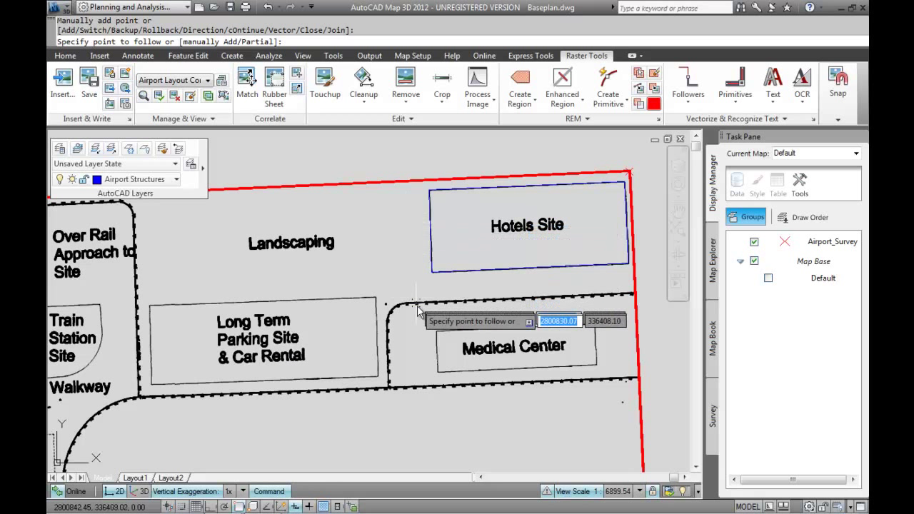
pyautogui.click(437, 334)
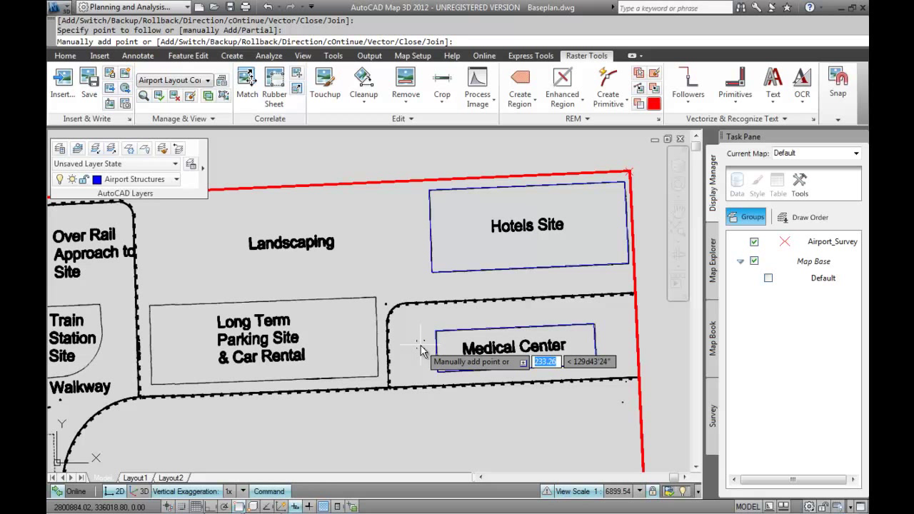
pyautogui.press('Return')
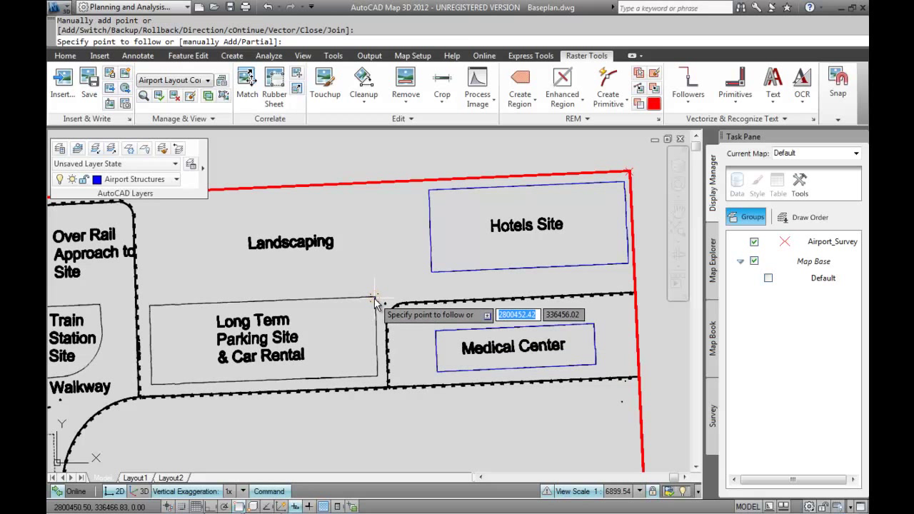
pyautogui.click(375, 298)
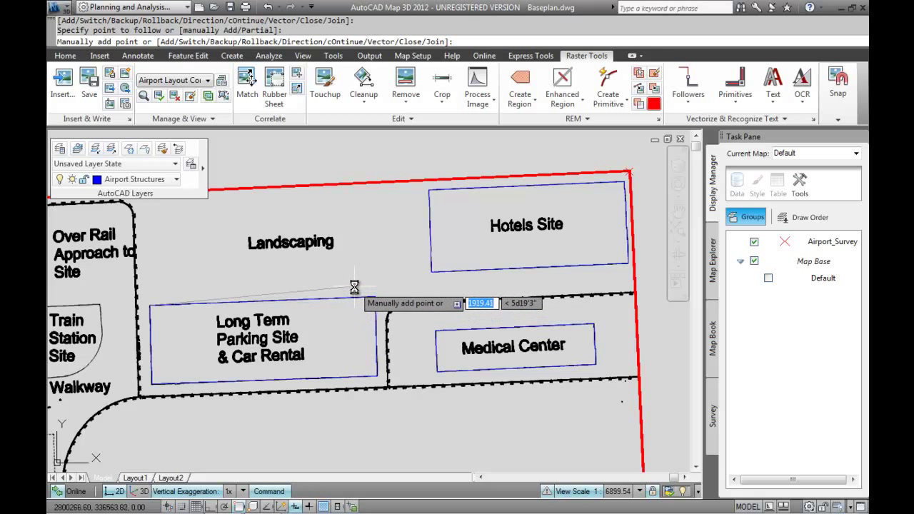
pyautogui.click(354, 287)
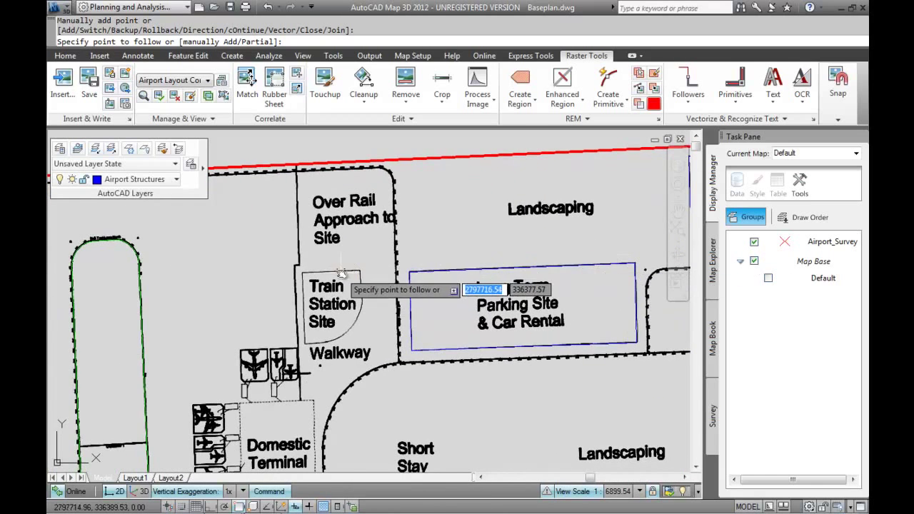
pyautogui.scroll(3, 365, 266)
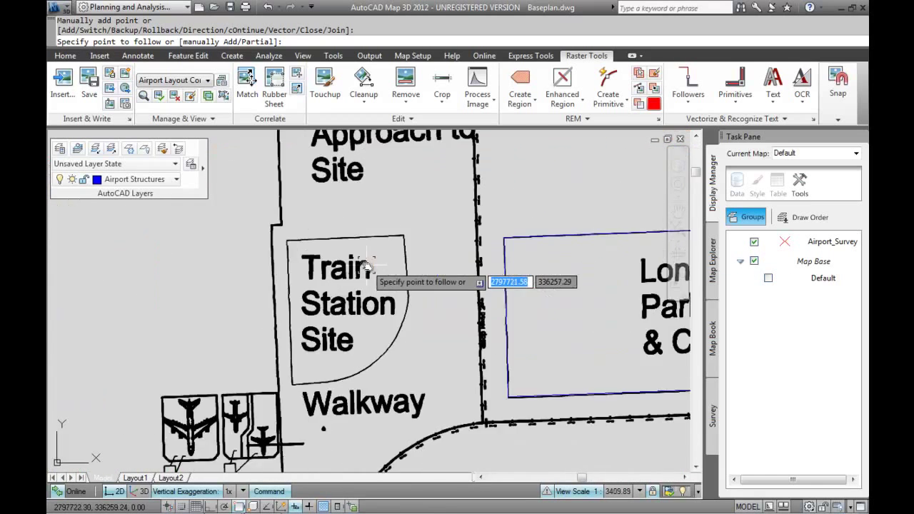
pyautogui.click(287, 242)
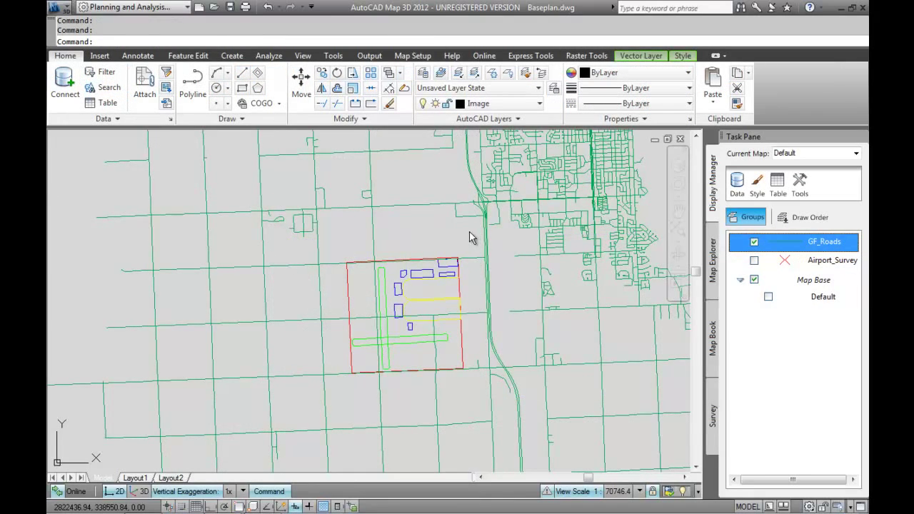
# Add GF_Flood_Plain_2010, GF_Parcels, PLSSSECTIONS_poly and RAILROADS_24K_line from SHP_1 to the map.
pyautogui.moveTo(471, 238); pyautogui.dragTo(426, 255, button='middle')
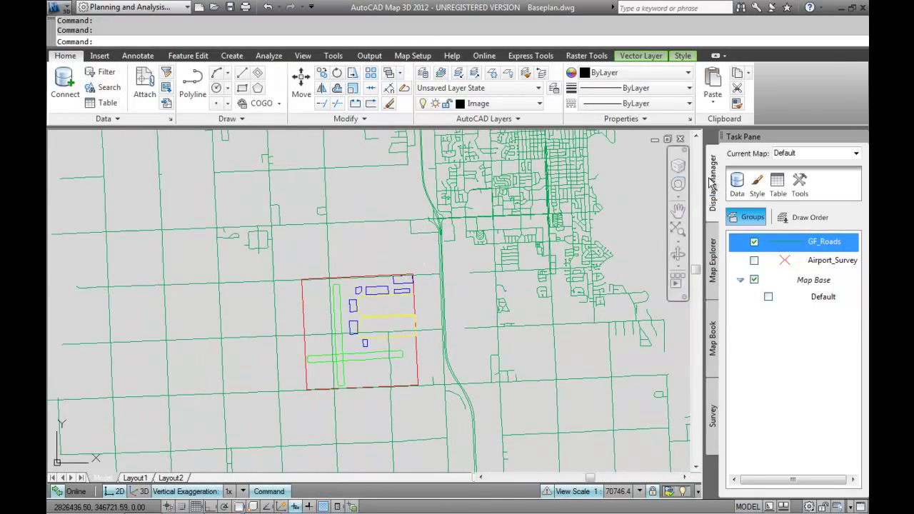
pyautogui.click(737, 181)
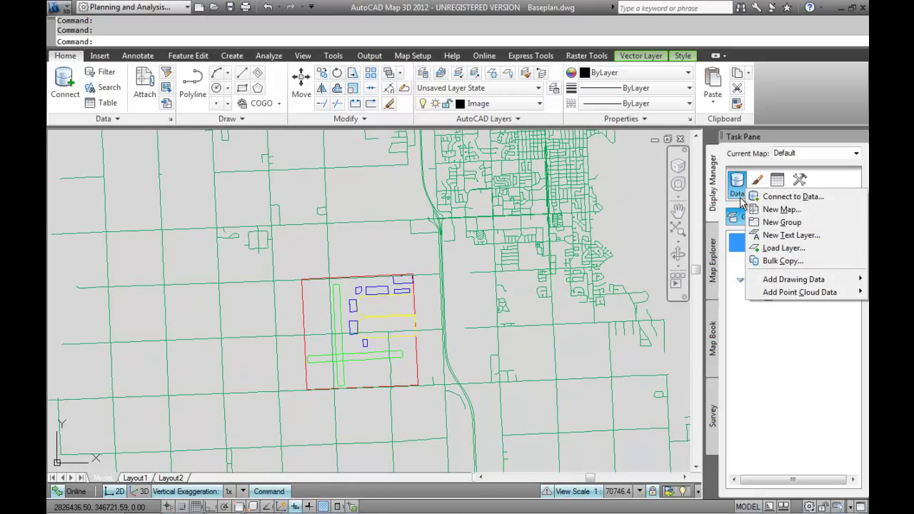
pyautogui.click(779, 197)
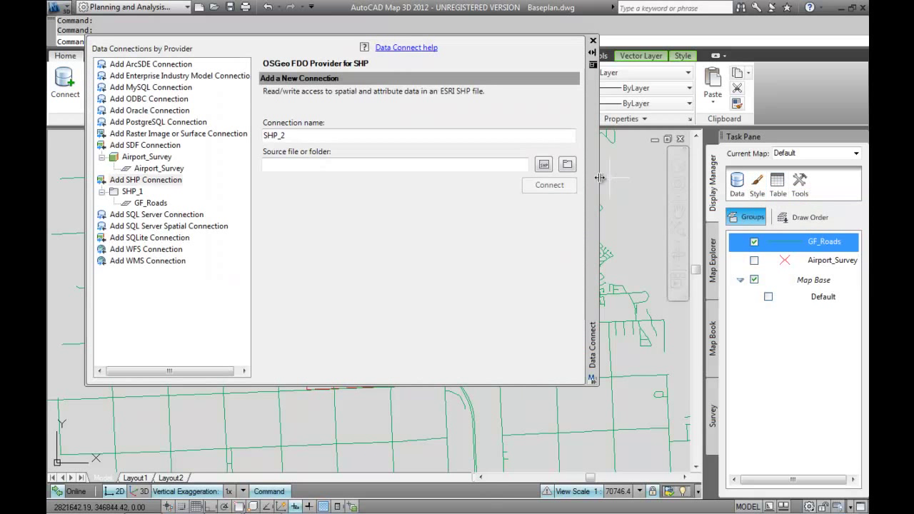
pyautogui.click(133, 192)
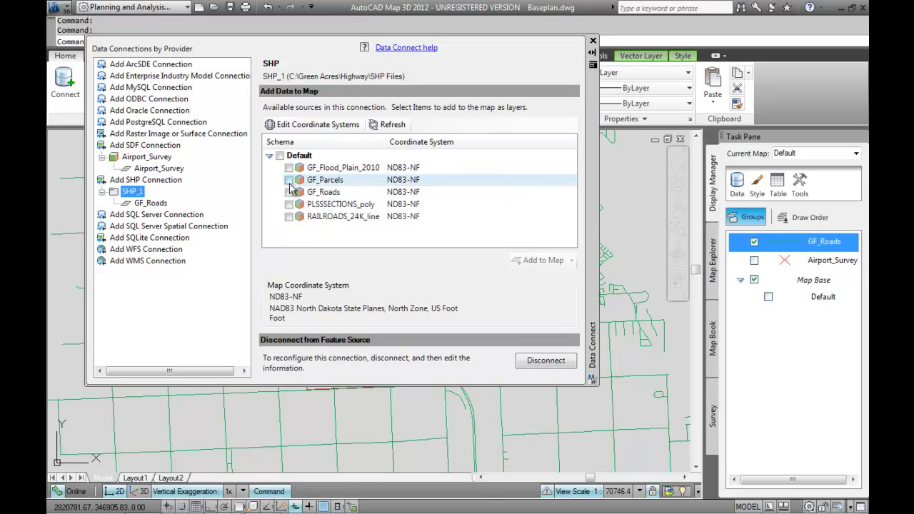
pyautogui.click(290, 181)
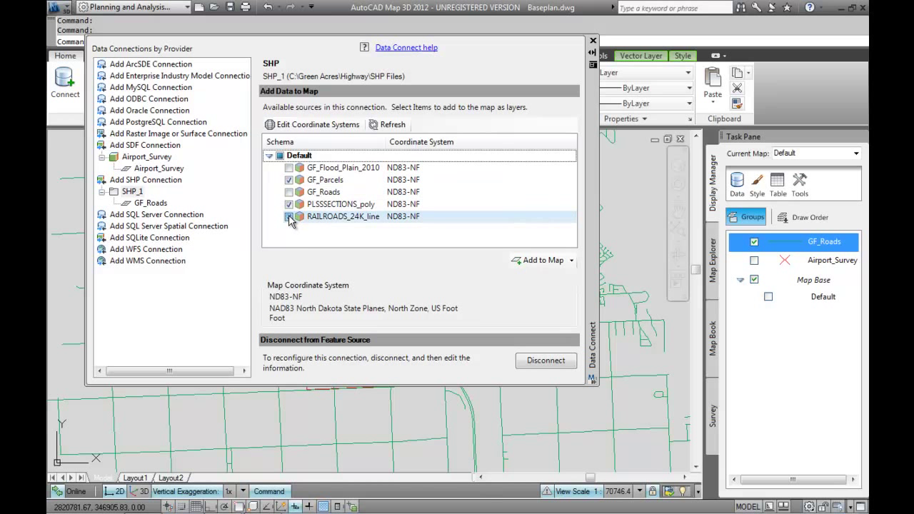
pyautogui.click(289, 217)
pyautogui.click(289, 168)
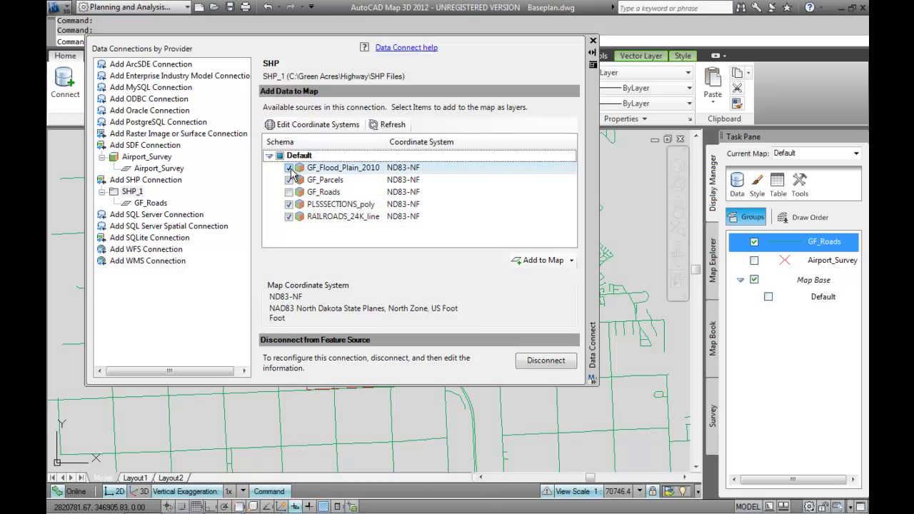
pyautogui.click(532, 262)
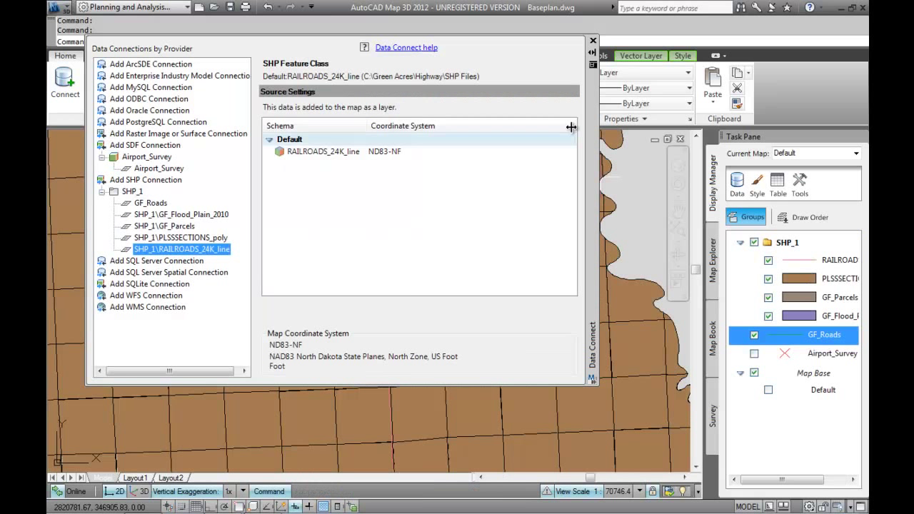
# Move GF_Roads above the flood plain layer in the Display Manager.
pyautogui.click(594, 41)
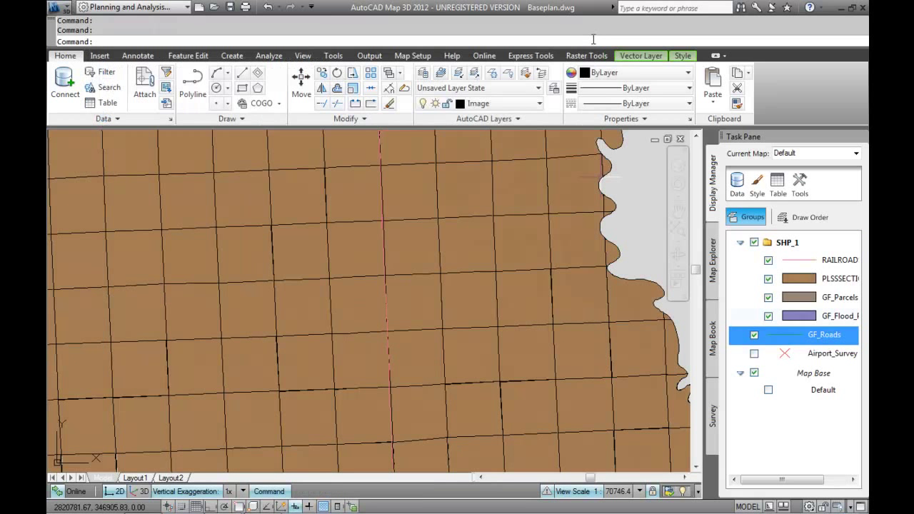
pyautogui.moveTo(821, 334); pyautogui.dragTo(796, 315)
pyautogui.rightClick(797, 315)
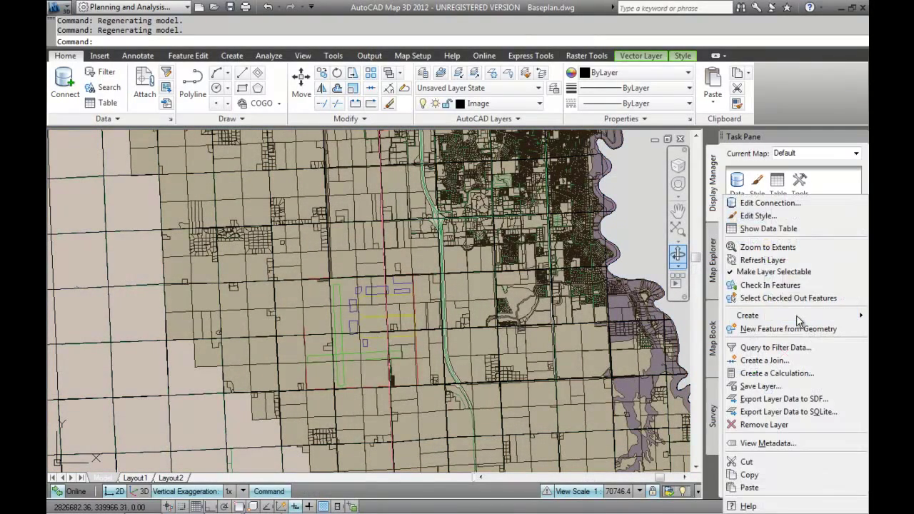
pyautogui.click(758, 216)
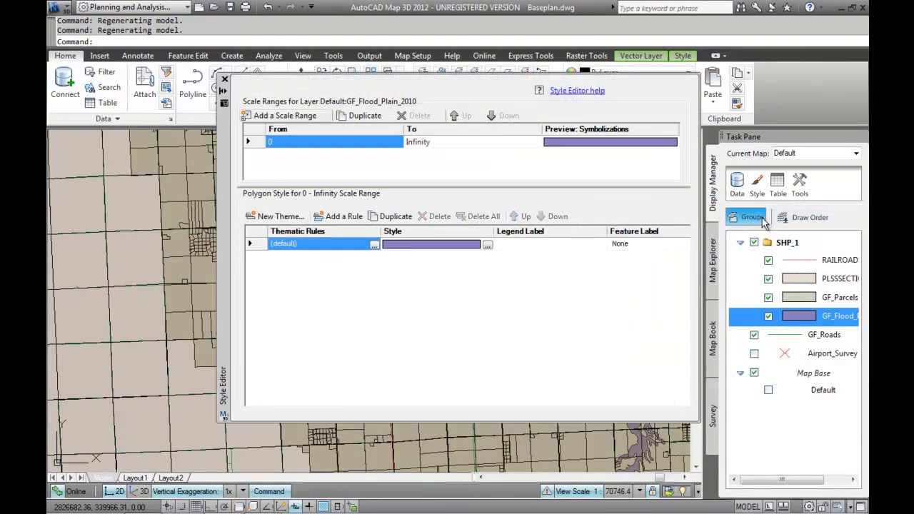
# Give the flood plain polygons a partly transparent blue fill, apply it, and close the Style Editor.
pyautogui.click(421, 246)
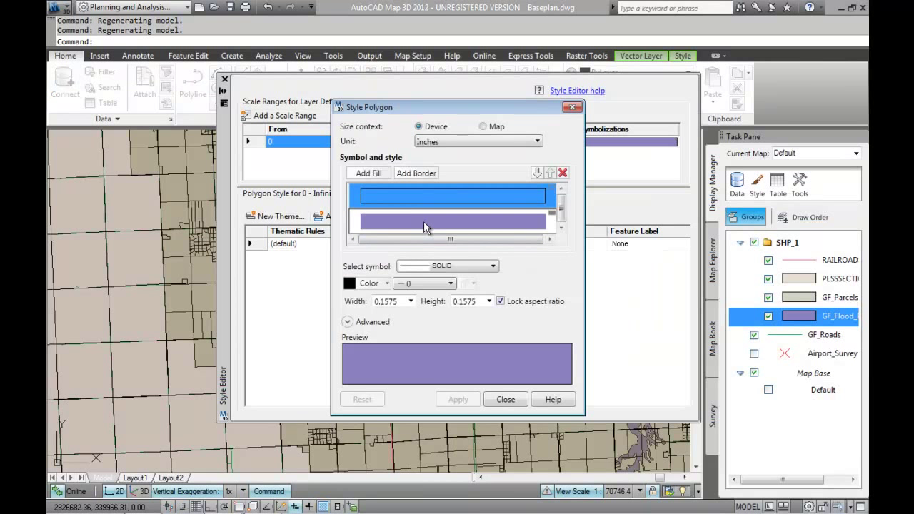
pyautogui.click(424, 220)
pyautogui.click(378, 285)
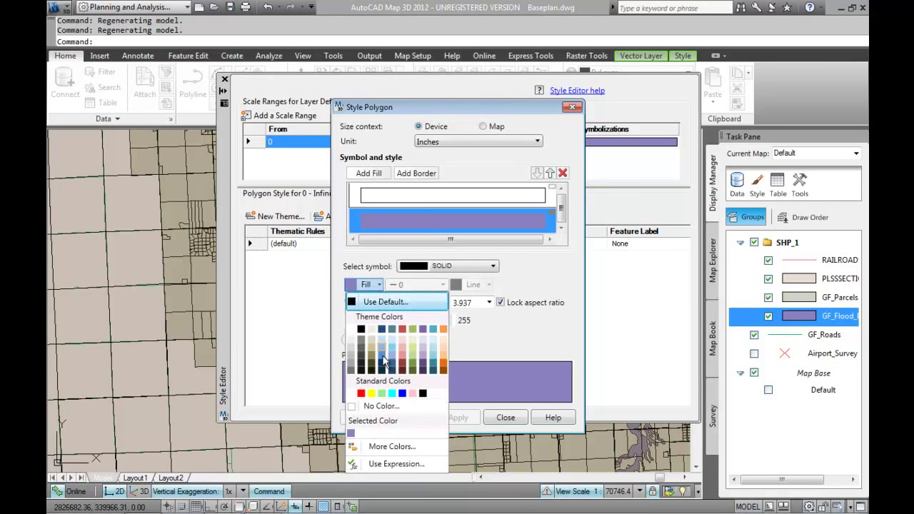
pyautogui.click(402, 393)
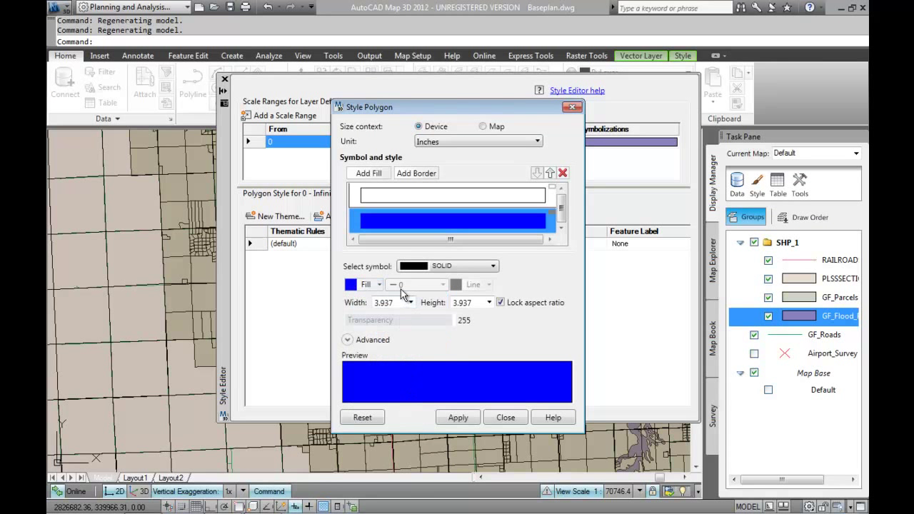
pyautogui.moveTo(421, 321); pyautogui.dragTo(388, 322)
pyautogui.click(452, 419)
pyautogui.click(506, 418)
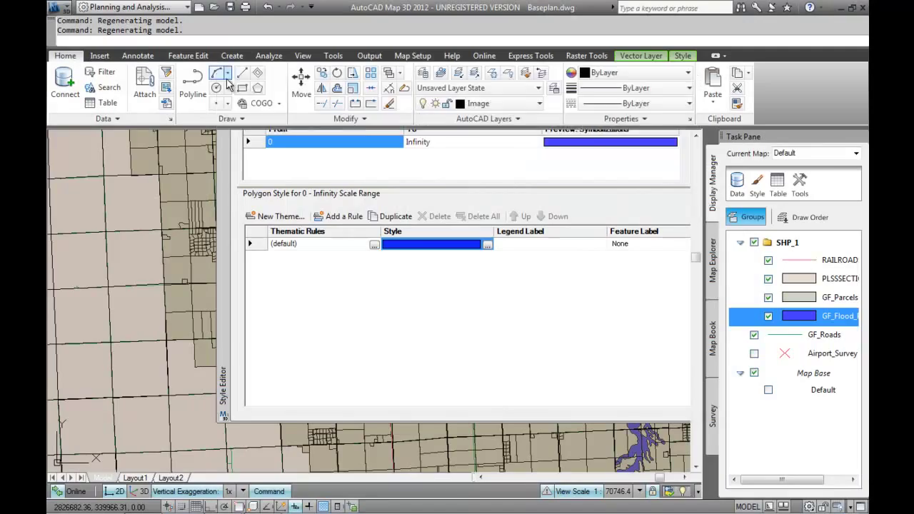
pyautogui.click(225, 80)
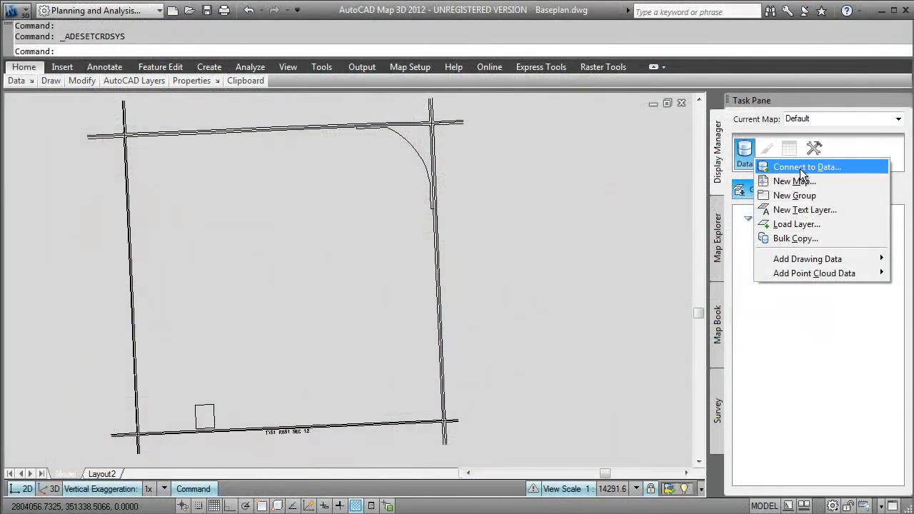
# Connect to C:\Green Acres\Site\Surface and add ExistingGround_ND_Meter.dem to the map as a layer.
pyautogui.click(793, 168)
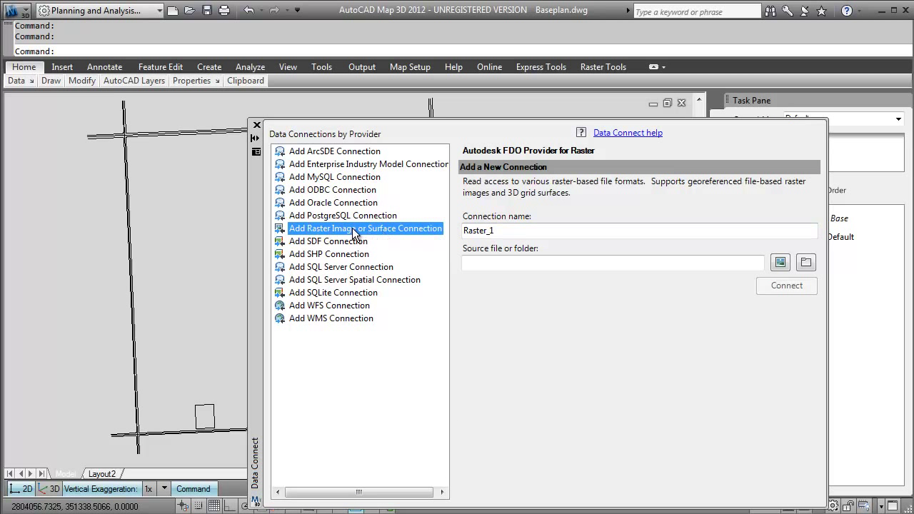
pyautogui.click(806, 264)
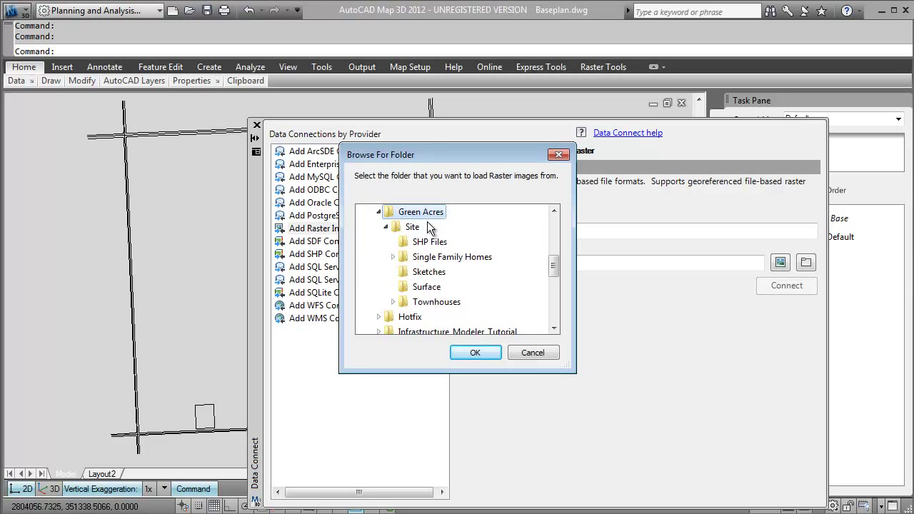
pyautogui.click(426, 288)
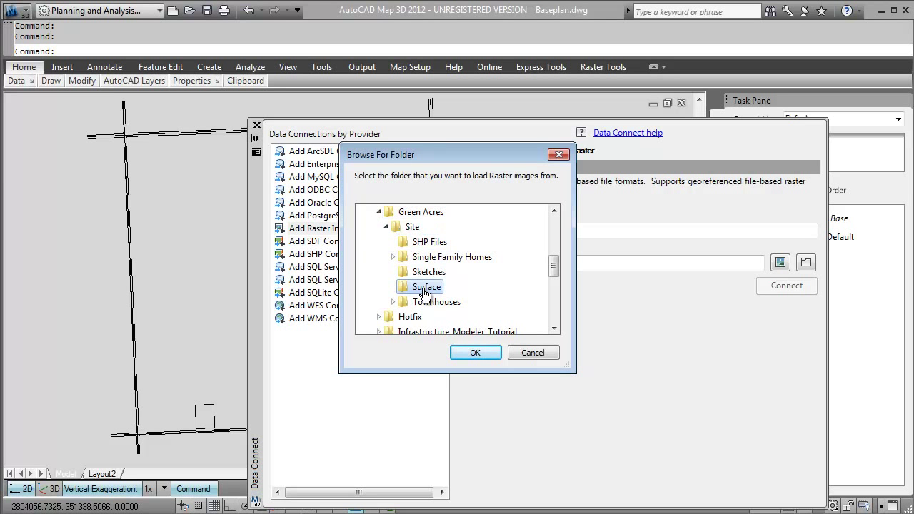
pyautogui.click(468, 353)
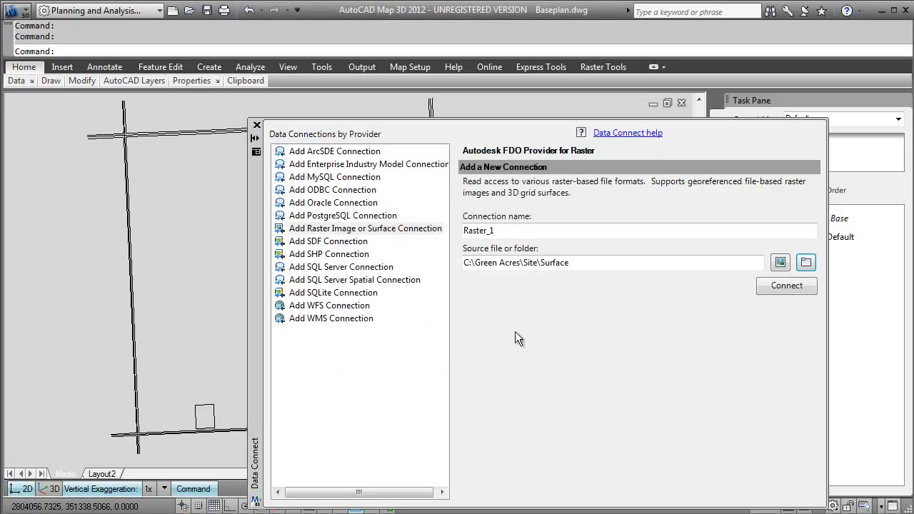
pyautogui.click(782, 288)
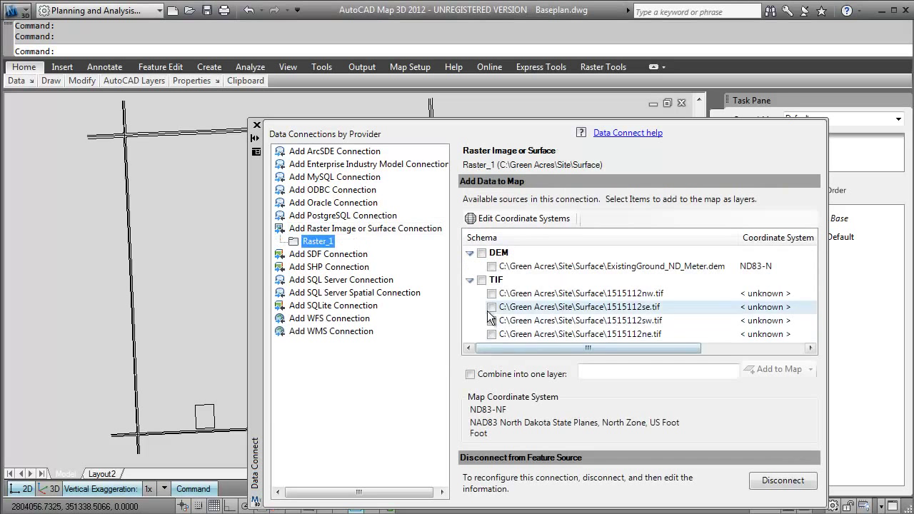
pyautogui.click(491, 266)
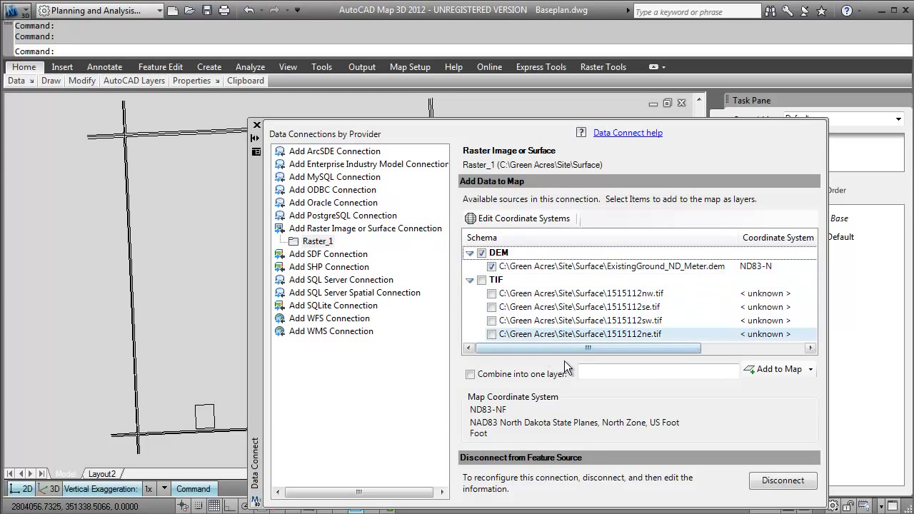
pyautogui.click(772, 369)
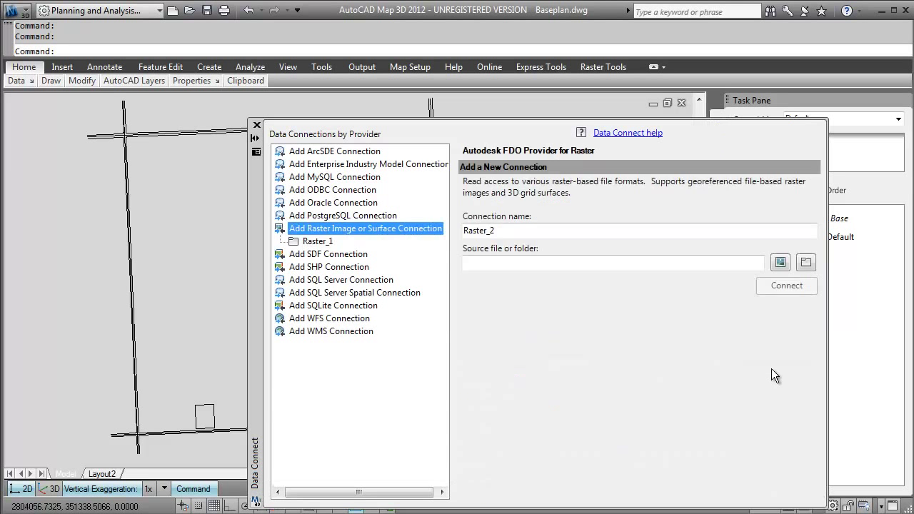
pyautogui.click(258, 125)
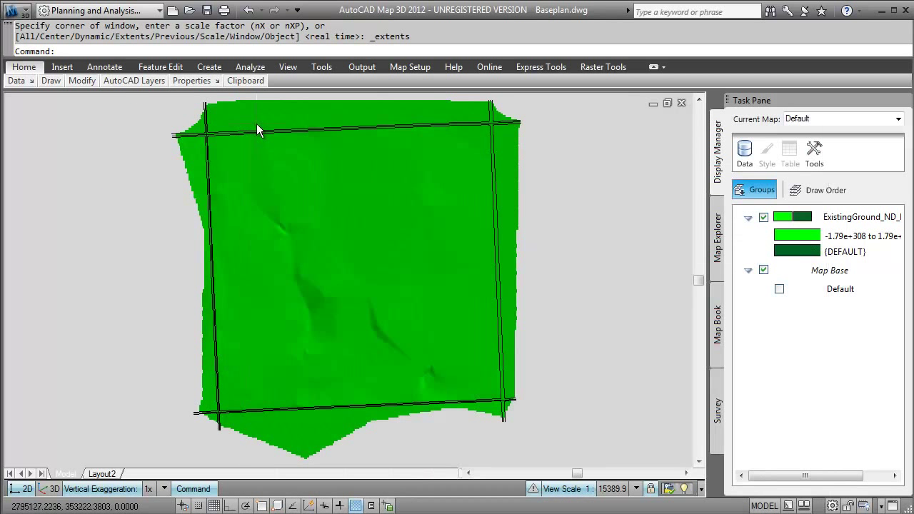
# Theme the ExistingGround DEM band by height using the Contour palette and apply it.
pyautogui.rightClick(778, 217)
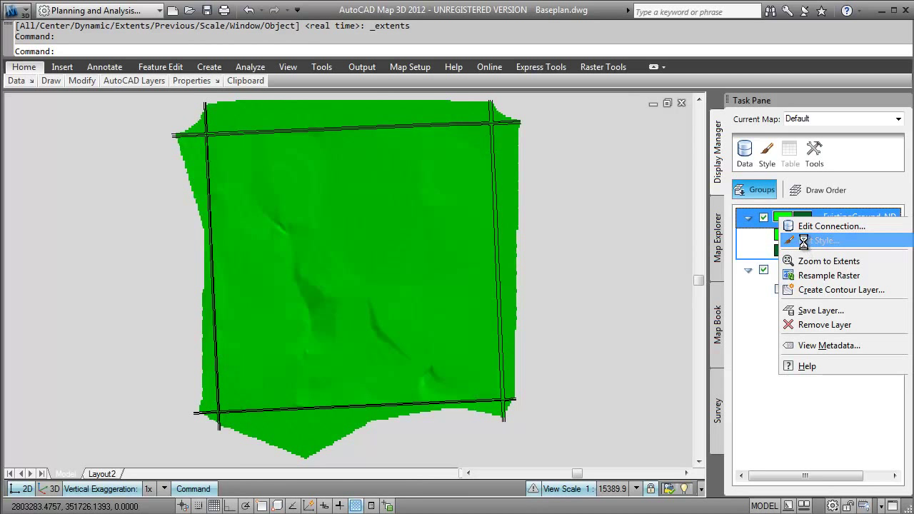
pyautogui.click(807, 241)
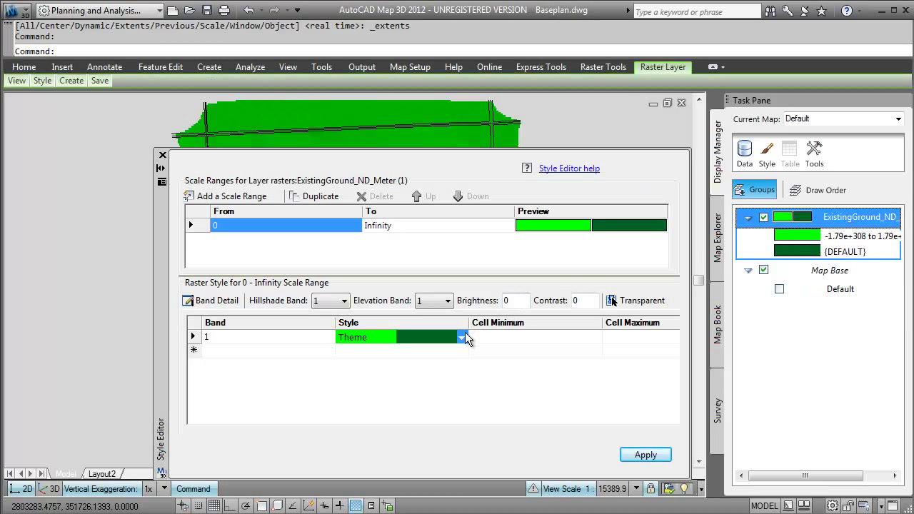
pyautogui.click(462, 334)
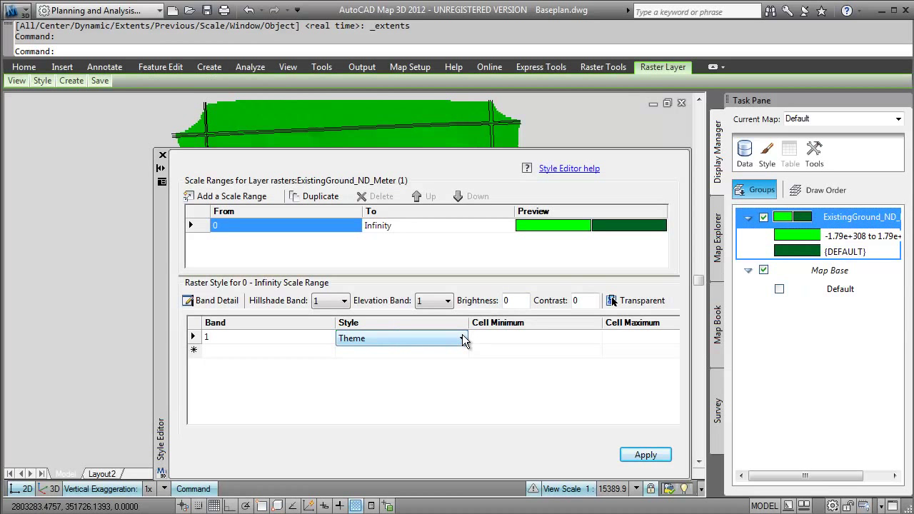
pyautogui.click(463, 339)
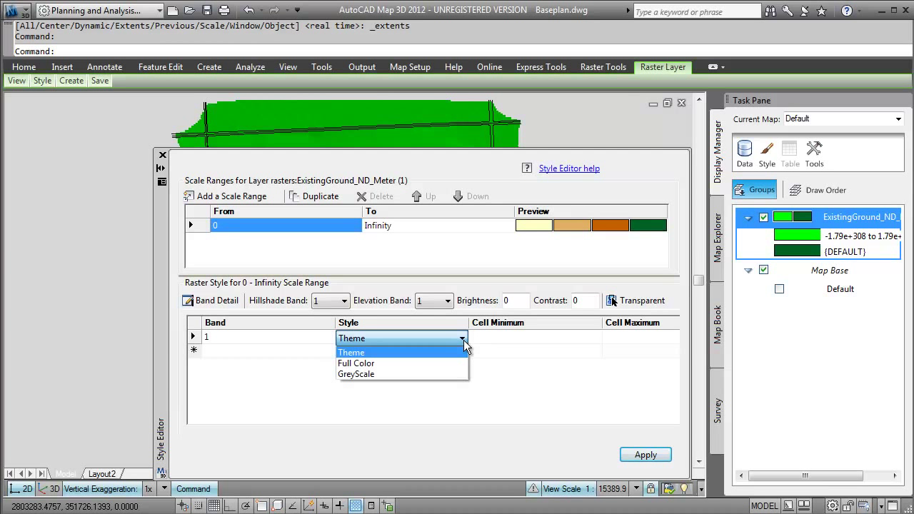
pyautogui.click(353, 354)
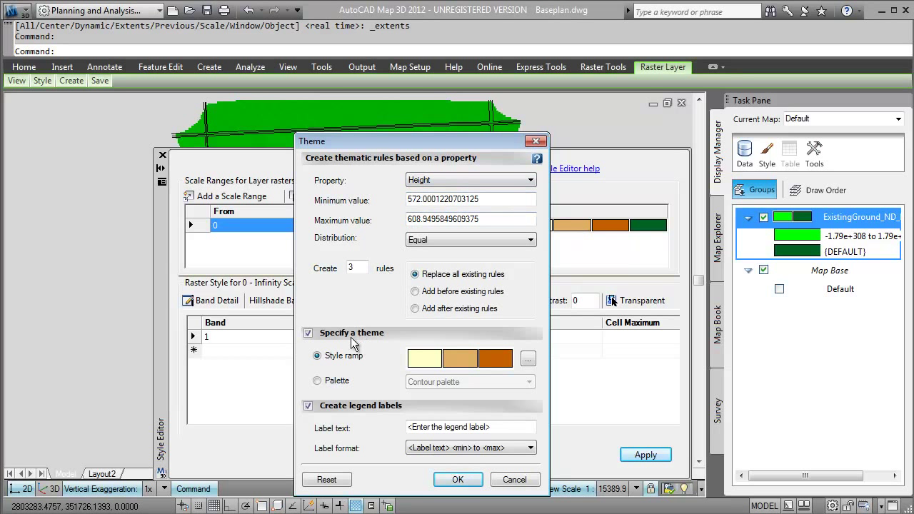
pyautogui.click(318, 381)
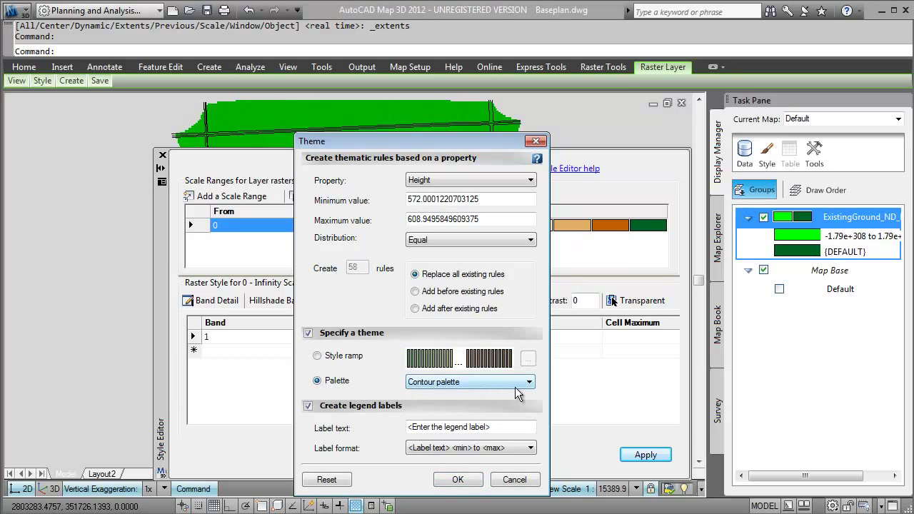
pyautogui.click(529, 383)
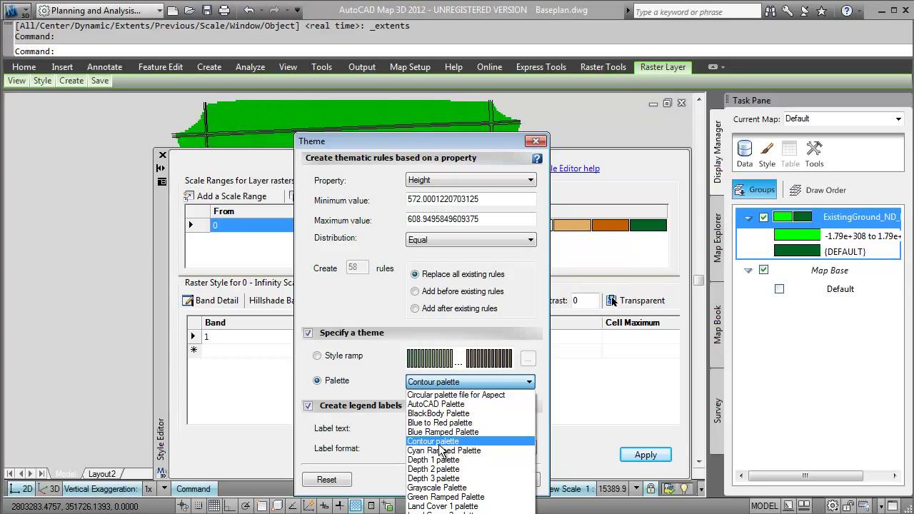
pyautogui.click(440, 442)
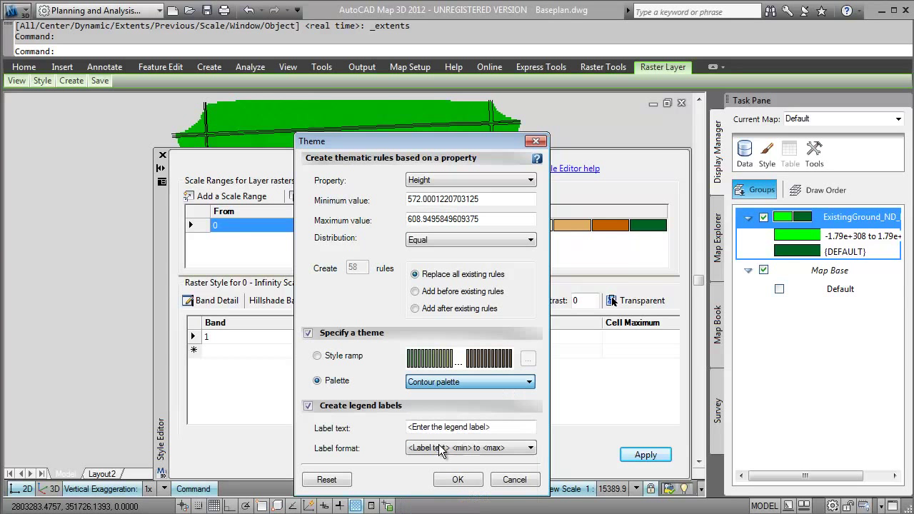
pyautogui.click(454, 480)
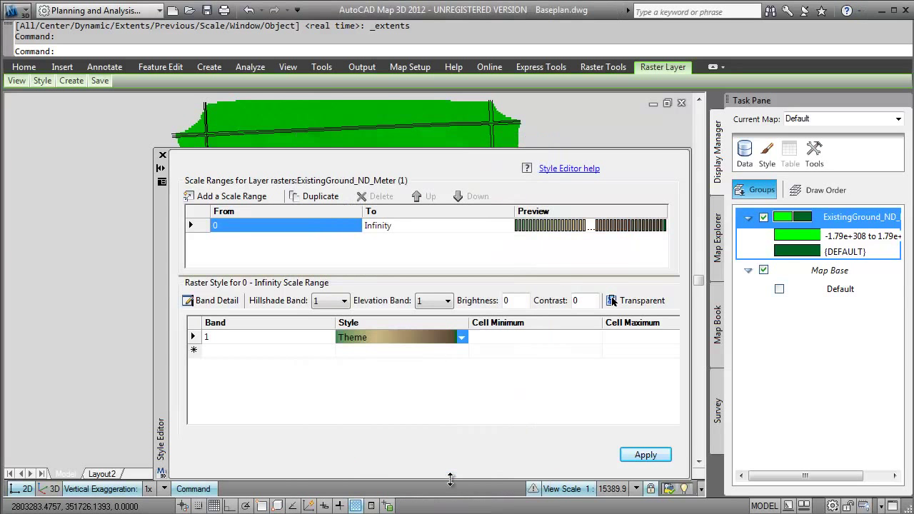
pyautogui.click(635, 458)
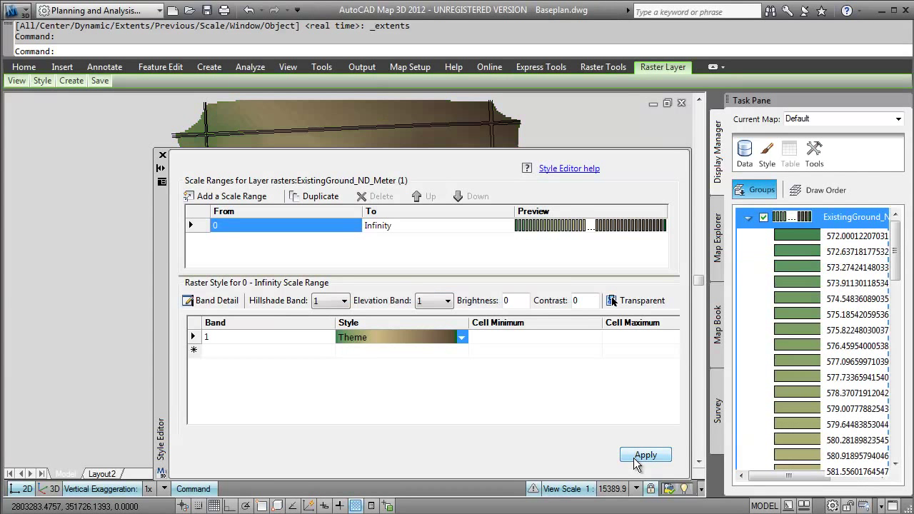
pyautogui.click(162, 155)
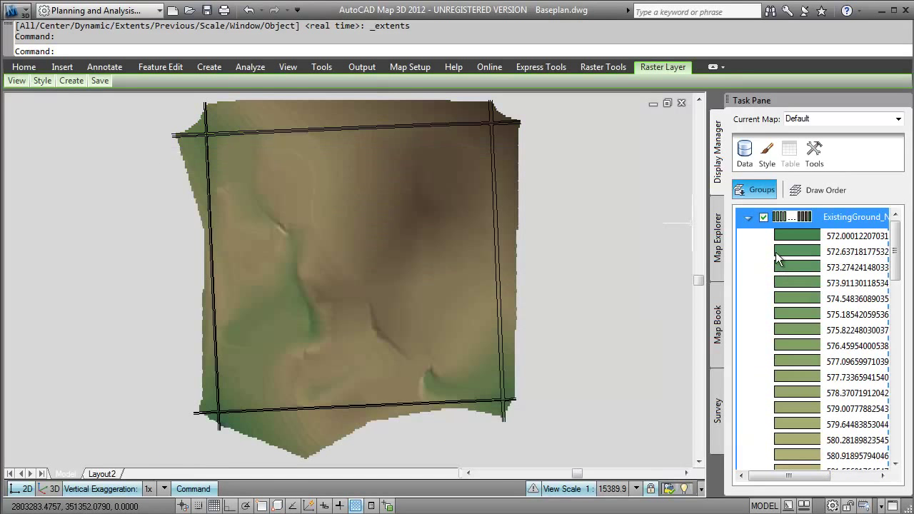
# Collapse the ExistingGround legend, orbit the draped map to a front view, and show PLANNERS CONCEPT.
pyautogui.click(747, 217)
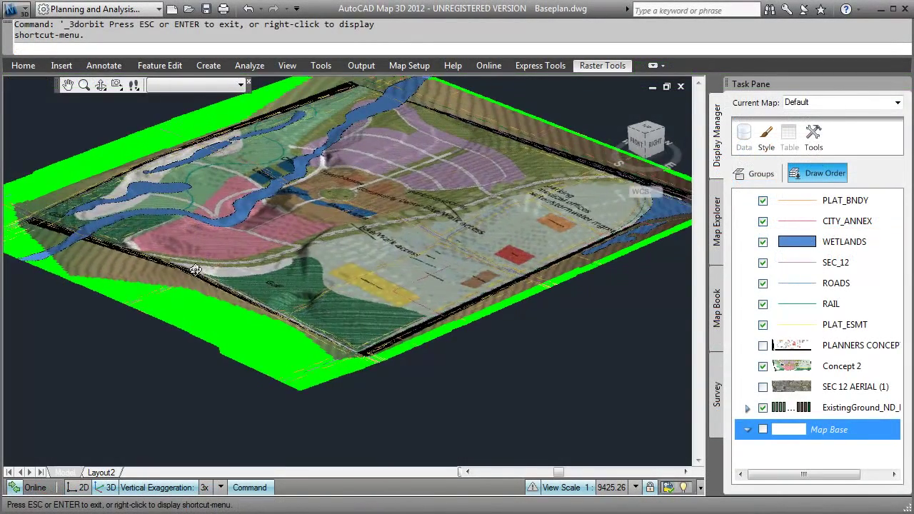
pyautogui.moveTo(195, 270); pyautogui.dragTo(327, 305)
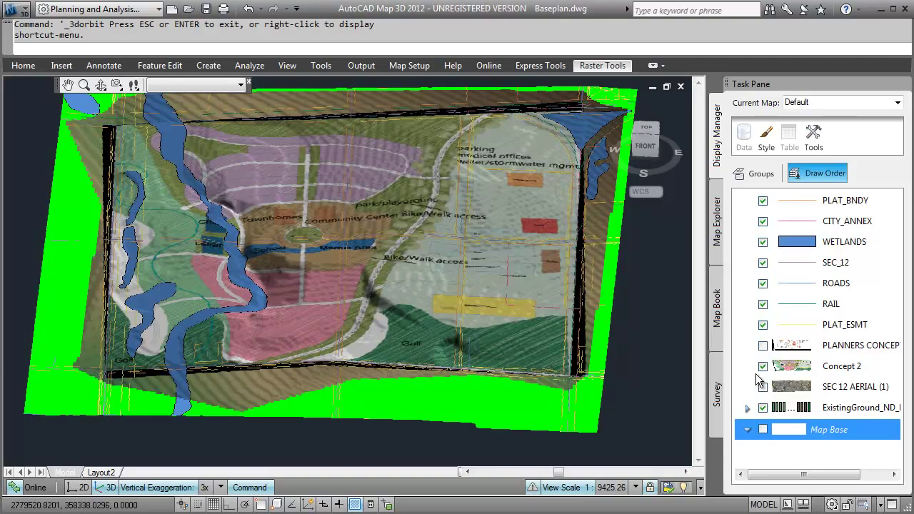
pyautogui.click(762, 346)
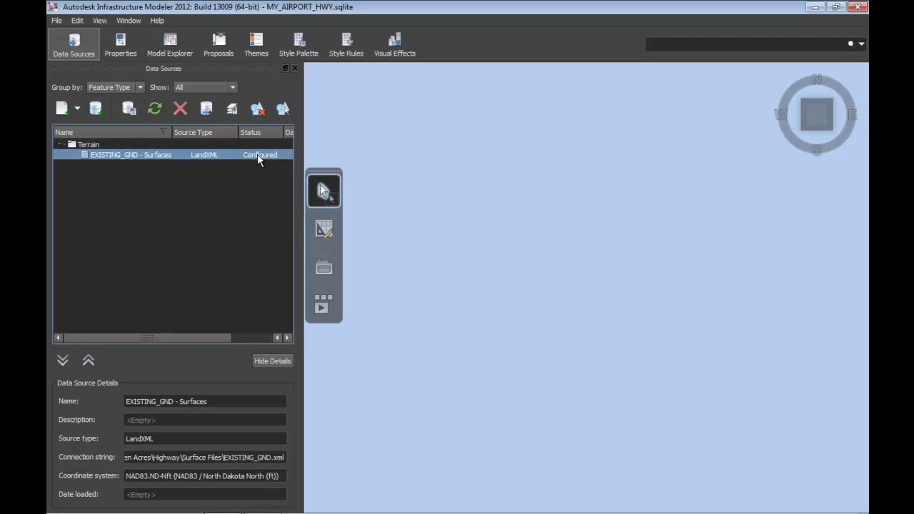
# Configure EXISTING_GND - Surfaces with the ND83-NF coordinate system, then Close & Refresh.
pyautogui.rightClick(258, 159)
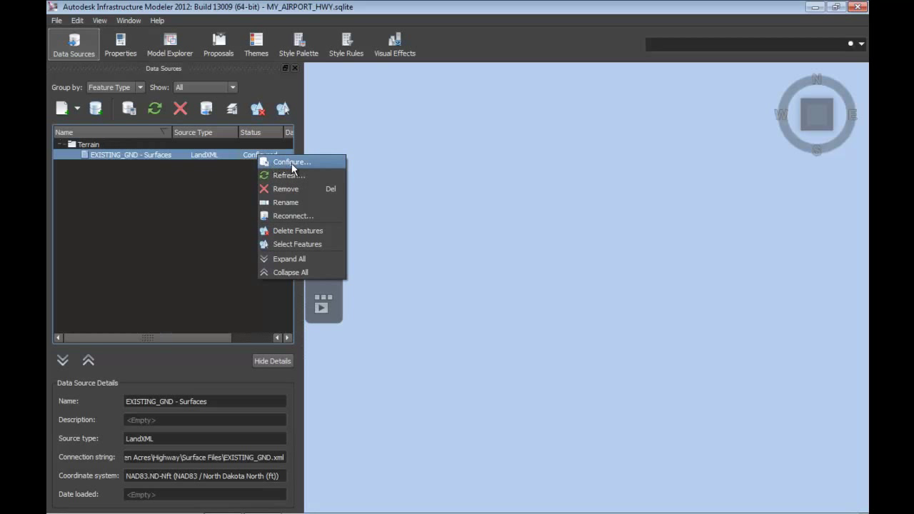
pyautogui.click(288, 164)
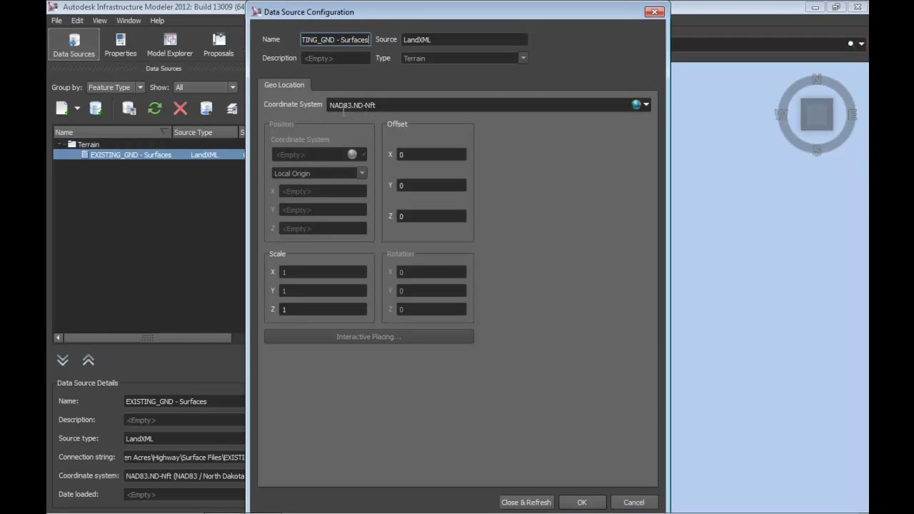
pyautogui.click(647, 105)
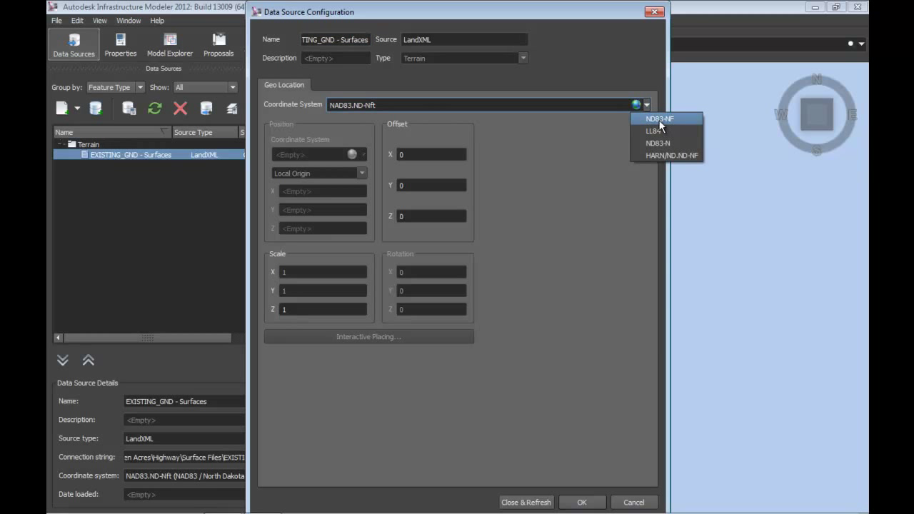
pyautogui.click(658, 119)
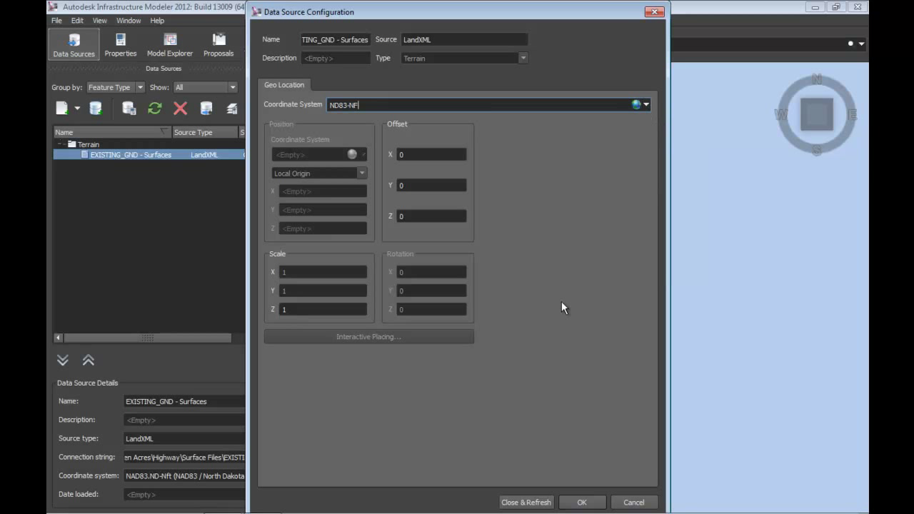
pyautogui.click(526, 502)
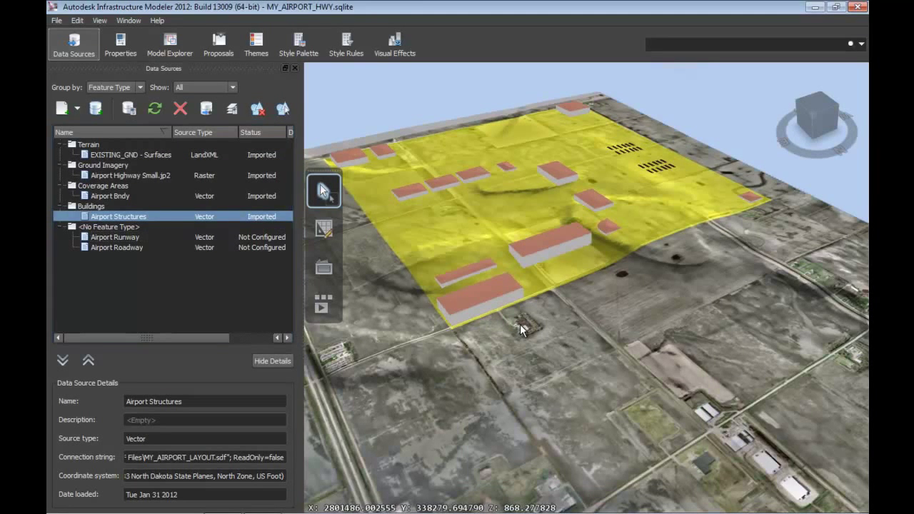
# Orbit and zoom around the airport buildings, then return to the Home overview.
pyautogui.moveTo(519, 328); pyautogui.dragTo(462, 288, button='middle')
pyautogui.scroll(6, 603, 259)
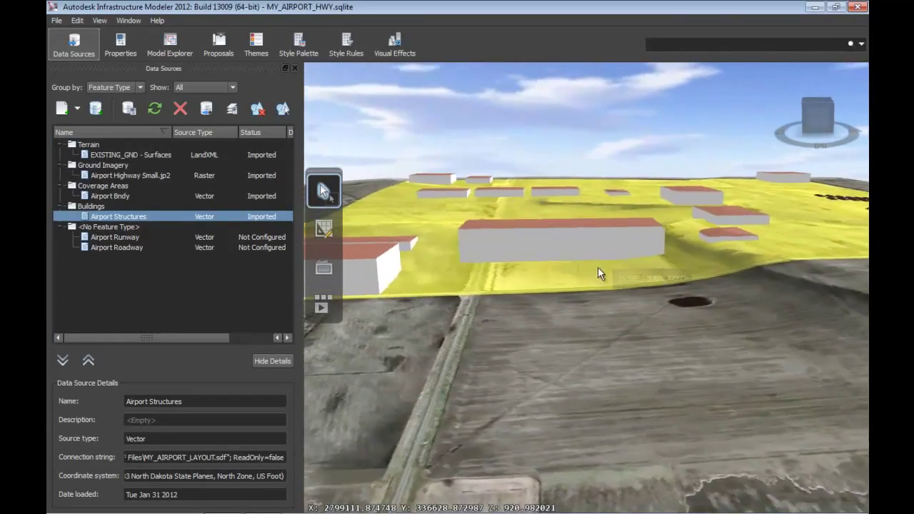
pyautogui.moveTo(597, 268); pyautogui.dragTo(422, 259, button='middle')
pyautogui.moveTo(685, 291); pyautogui.dragTo(610, 289, button='middle')
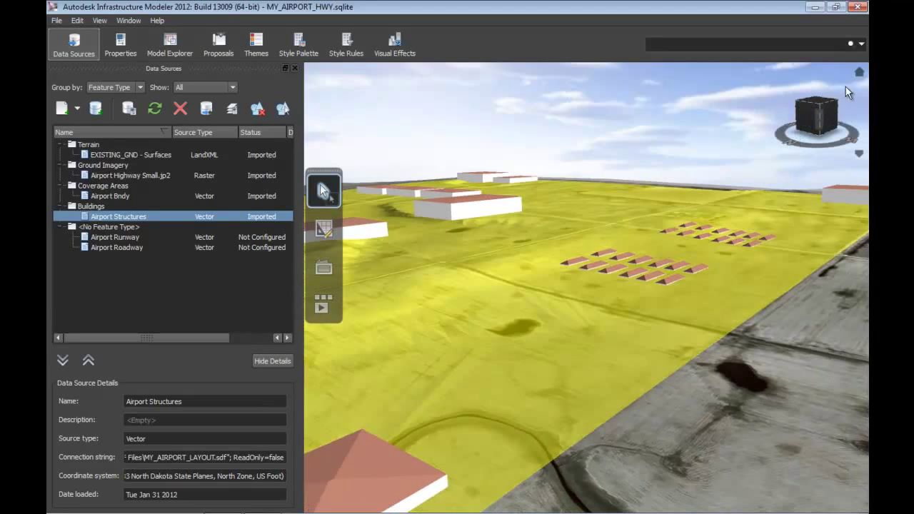
pyautogui.click(860, 73)
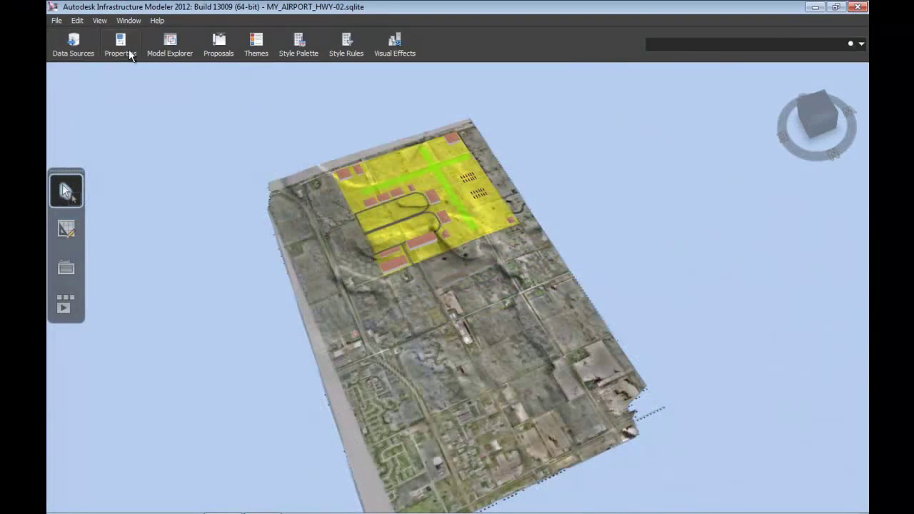
# Add a new proposal named PROPOSAL_01 from the Proposals list.
pyautogui.click(219, 46)
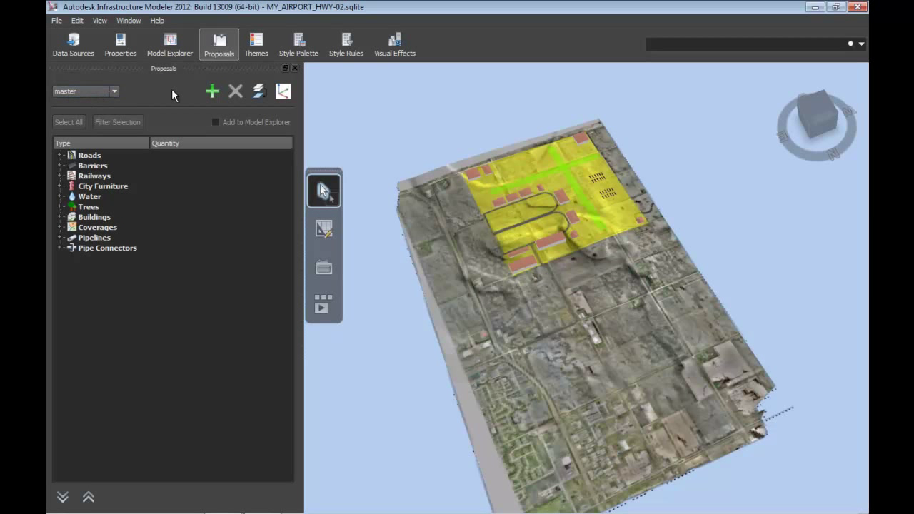
pyautogui.click(212, 91)
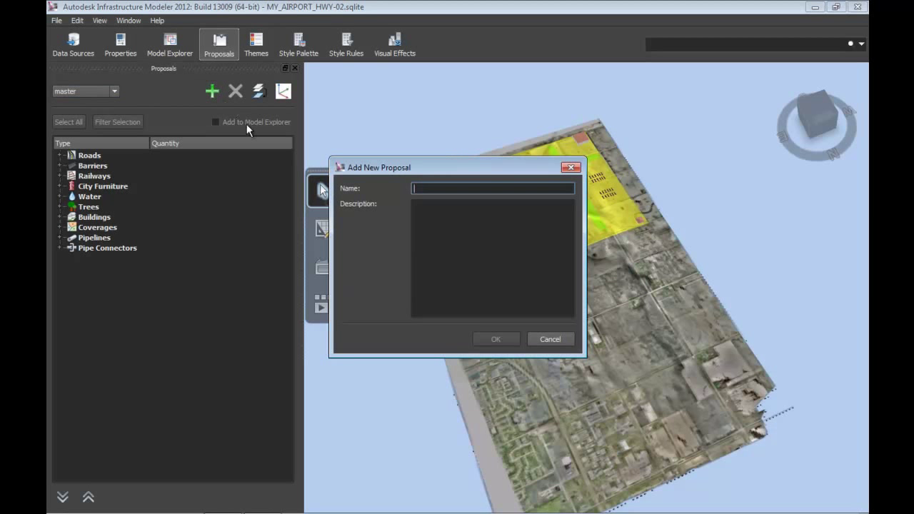
pyautogui.write('PRO')
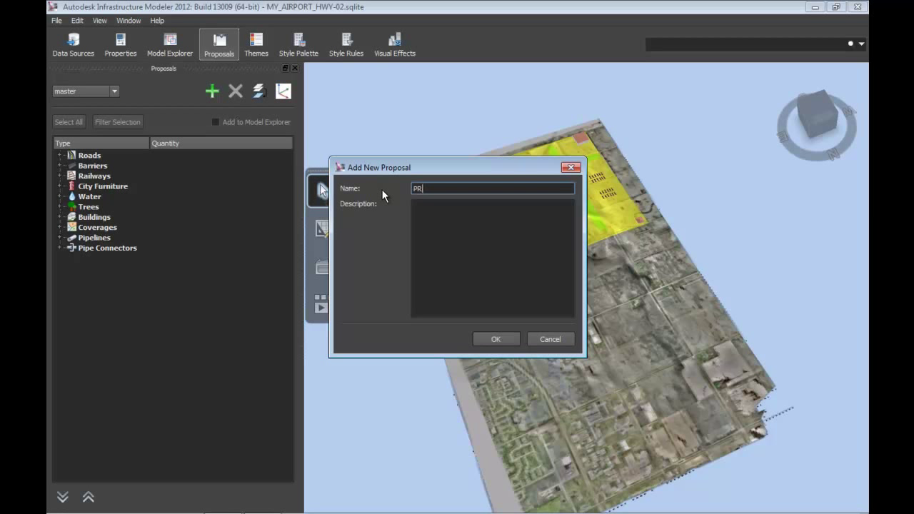
pyautogui.write('POSAL_01')
# Confirm the PROPOSAL_01 proposal and trace an L-shaped building over the warehouse roof.
pyautogui.click(496, 340)
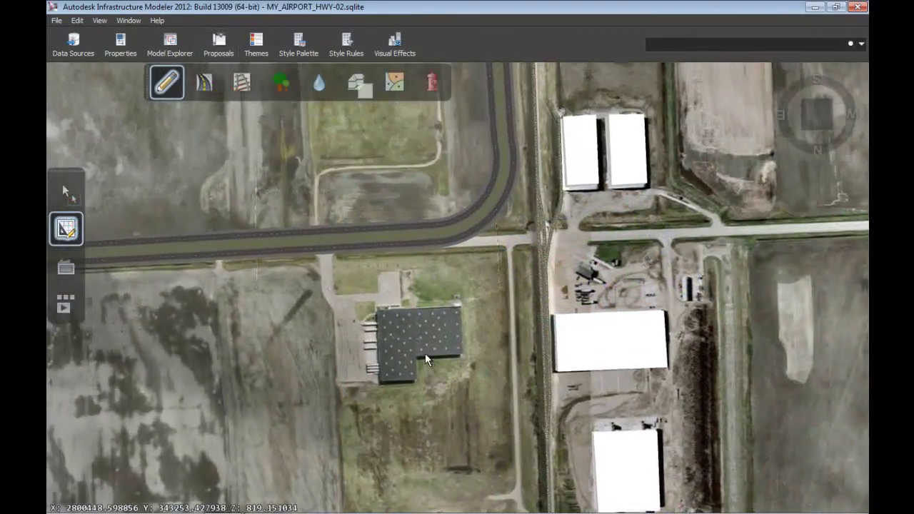
pyautogui.scroll(3, 425, 360)
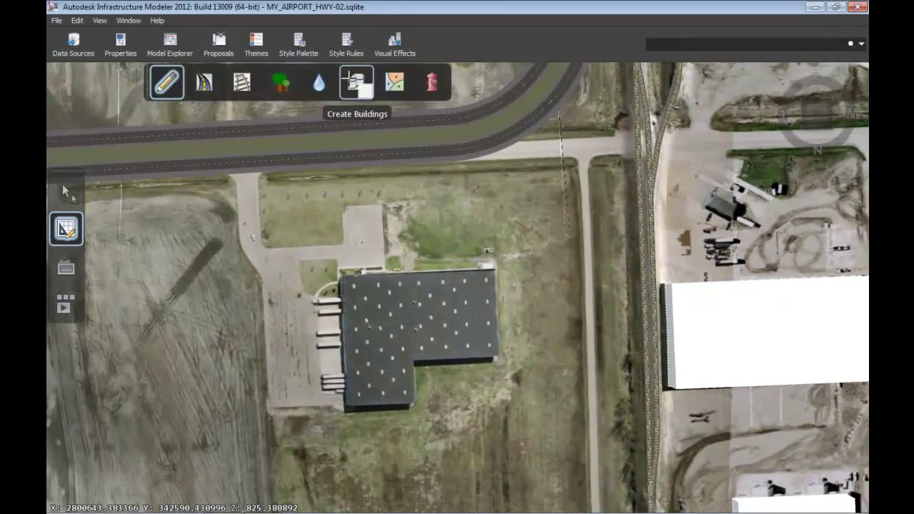
pyautogui.click(356, 82)
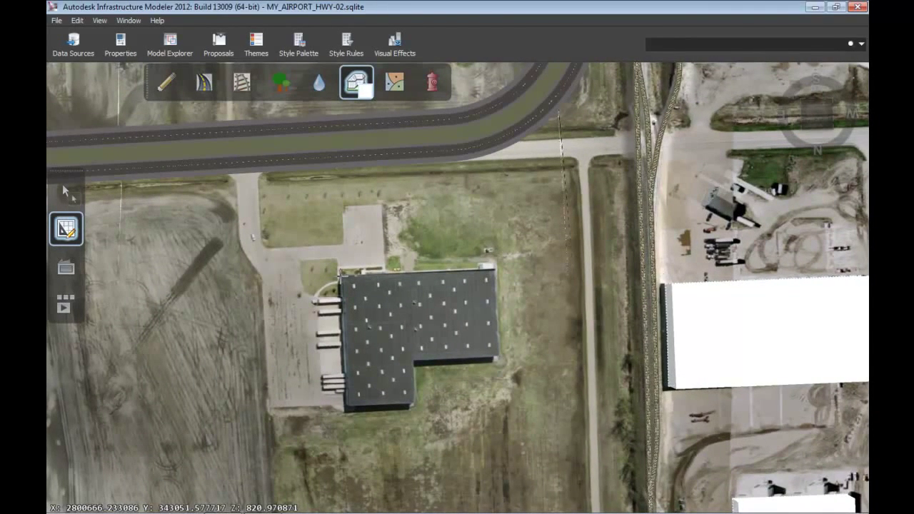
pyautogui.click(340, 274)
pyautogui.click(494, 271)
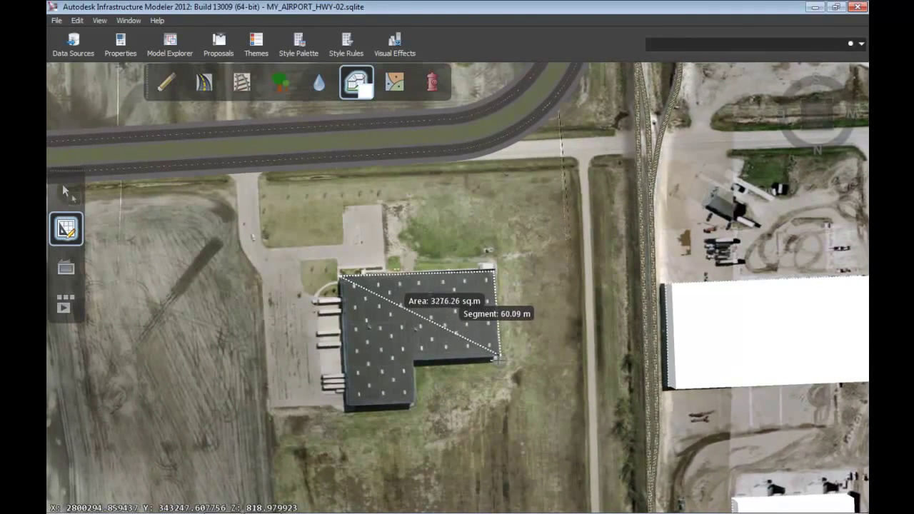
pyautogui.click(496, 359)
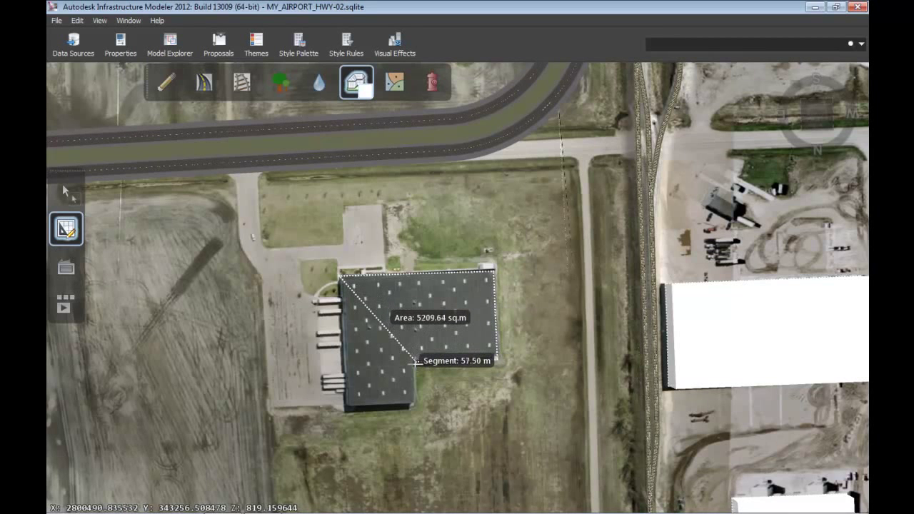
pyautogui.click(415, 362)
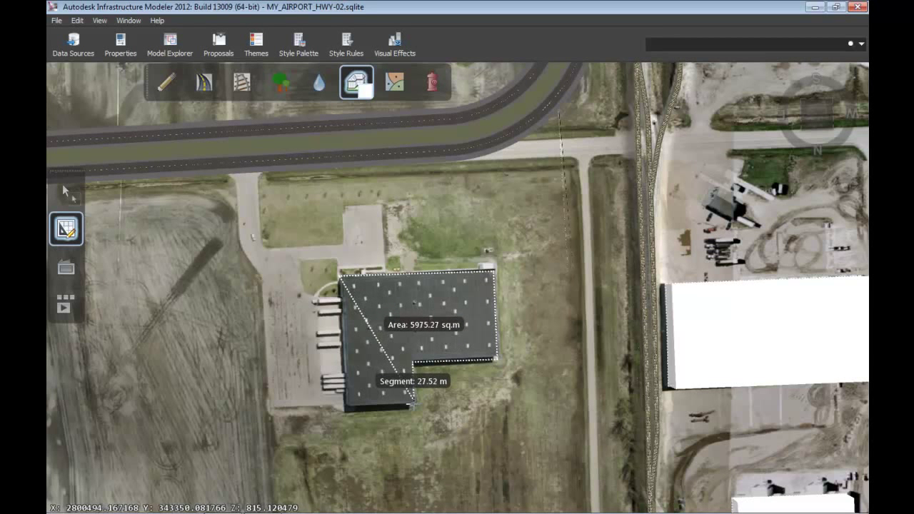
pyautogui.doubleClick(414, 404)
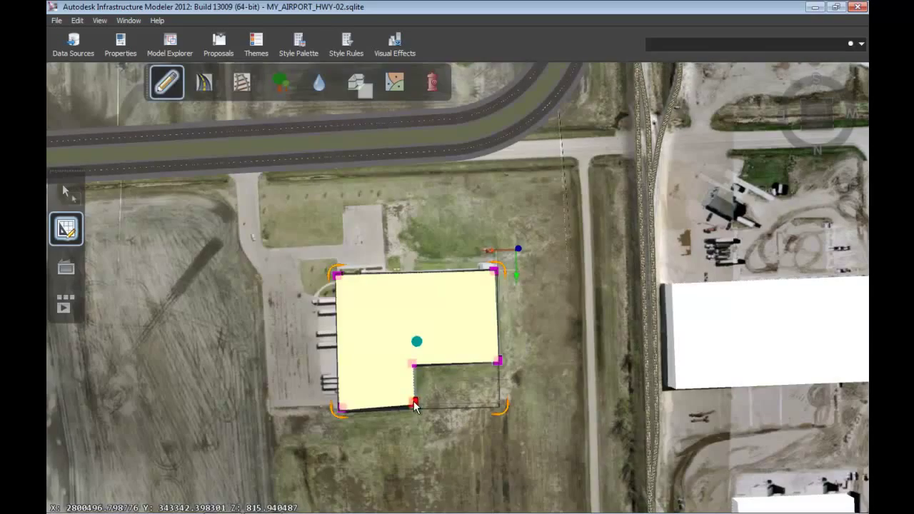
pyautogui.click(457, 395)
pyautogui.moveTo(538, 370); pyautogui.dragTo(572, 240, button='middle')
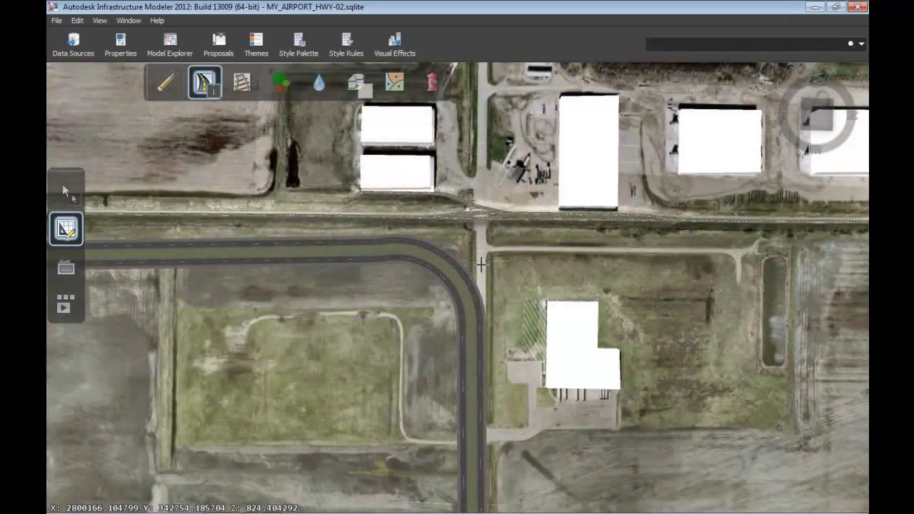
# Draw a new road running north from the junction across the railway.
pyautogui.click(480, 264)
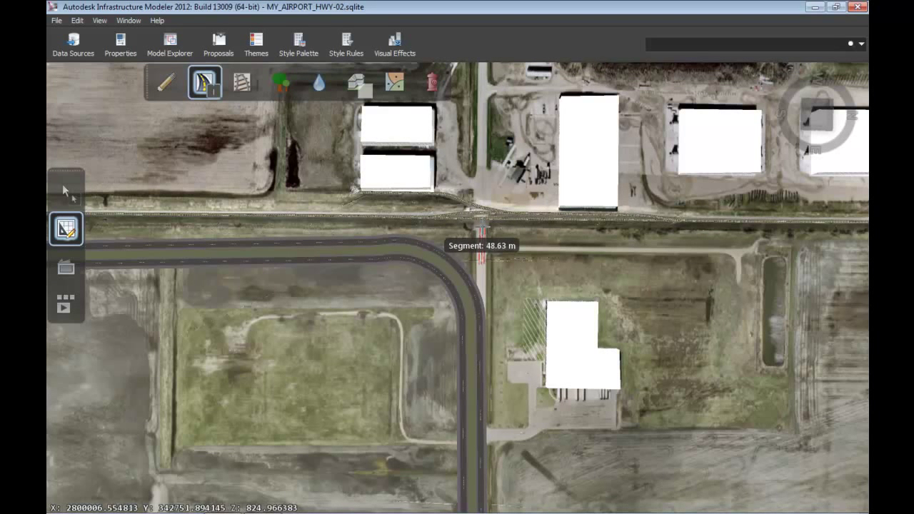
pyautogui.click(482, 227)
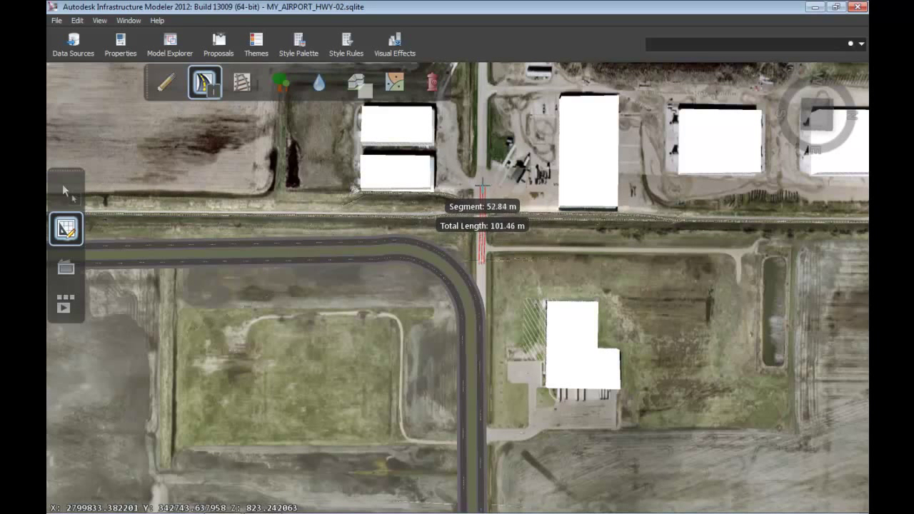
pyautogui.click(482, 188)
pyautogui.click(483, 142)
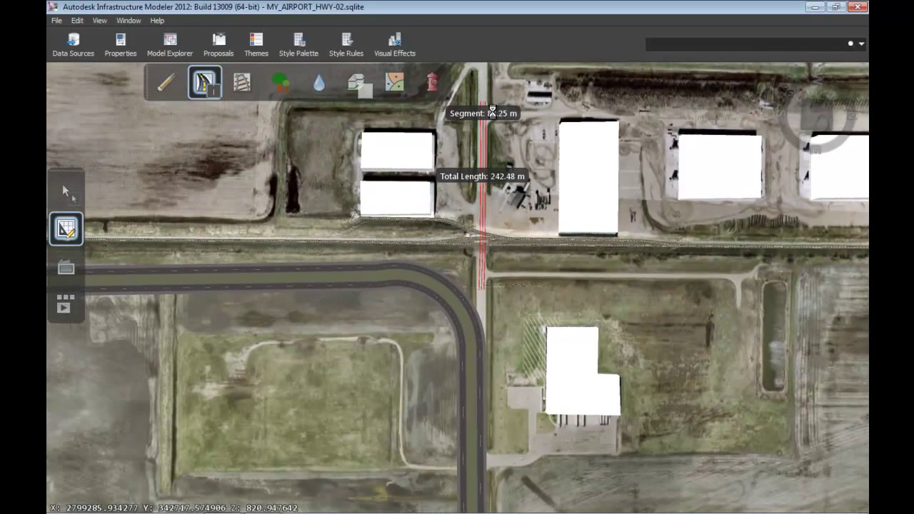
pyautogui.doubleClick(491, 113)
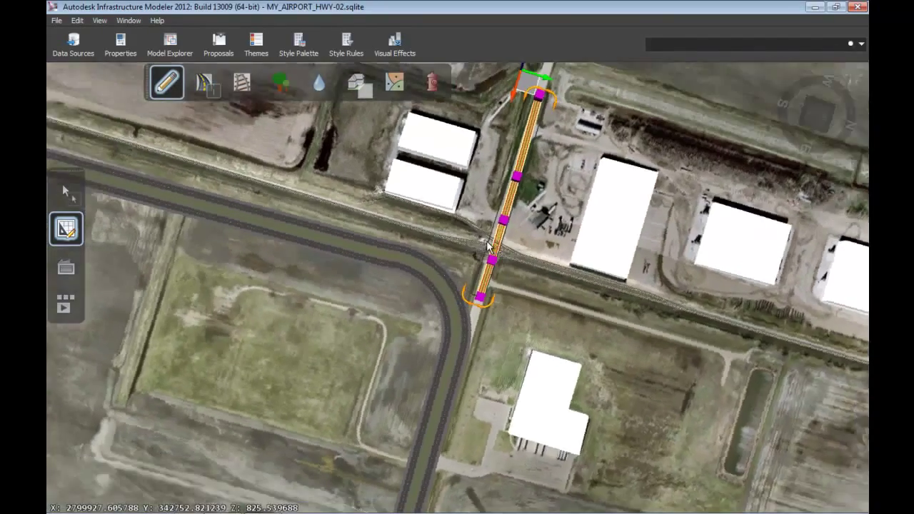
# Raise the road's vertices so it becomes an elevated overpass above the tracks.
pyautogui.moveTo(487, 245); pyautogui.dragTo(499, 279, button='middle')
pyautogui.scroll(2, 497, 280)
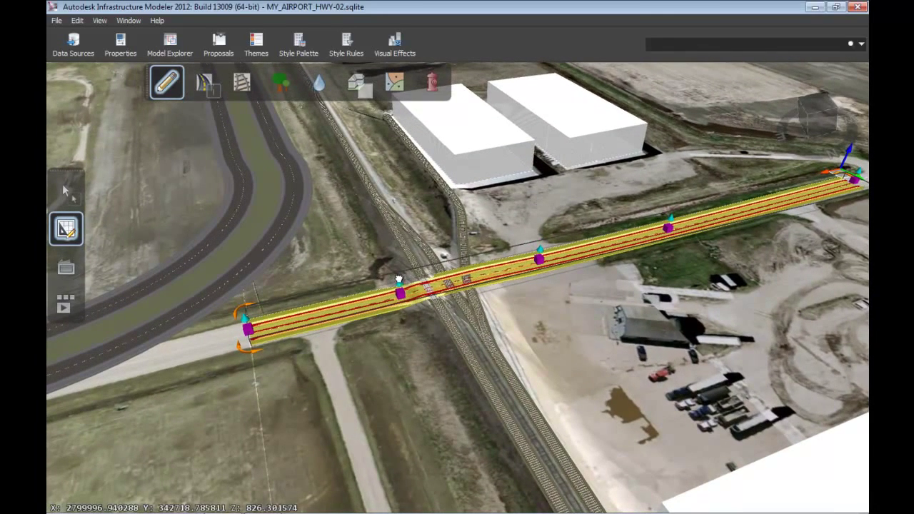
pyautogui.moveTo(401, 283); pyautogui.dragTo(399, 278)
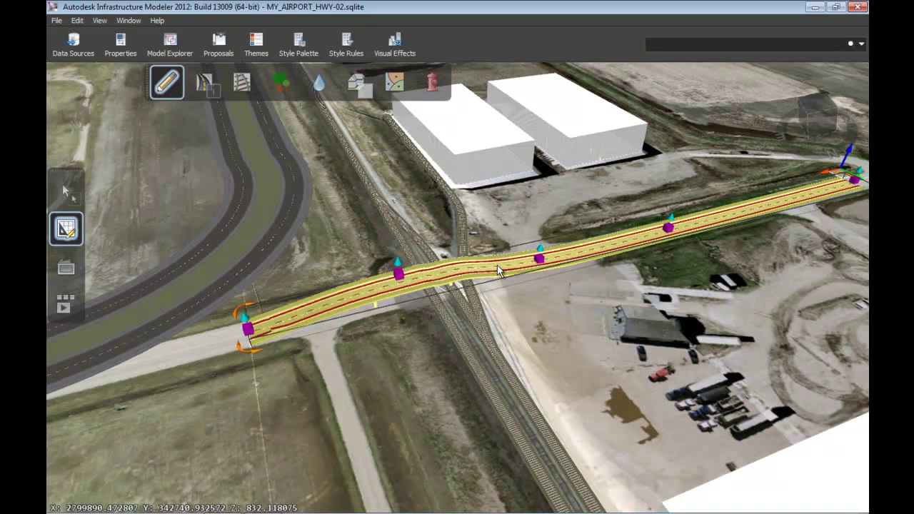
pyautogui.moveTo(541, 253); pyautogui.dragTo(541, 245)
pyautogui.scroll(2, 563, 268)
pyautogui.keyDown('shift'); pyautogui.moveTo(564, 261); pyautogui.dragTo(521, 265, button='middle'); pyautogui.keyUp('shift')
pyautogui.moveTo(795, 263); pyautogui.dragTo(795, 257)
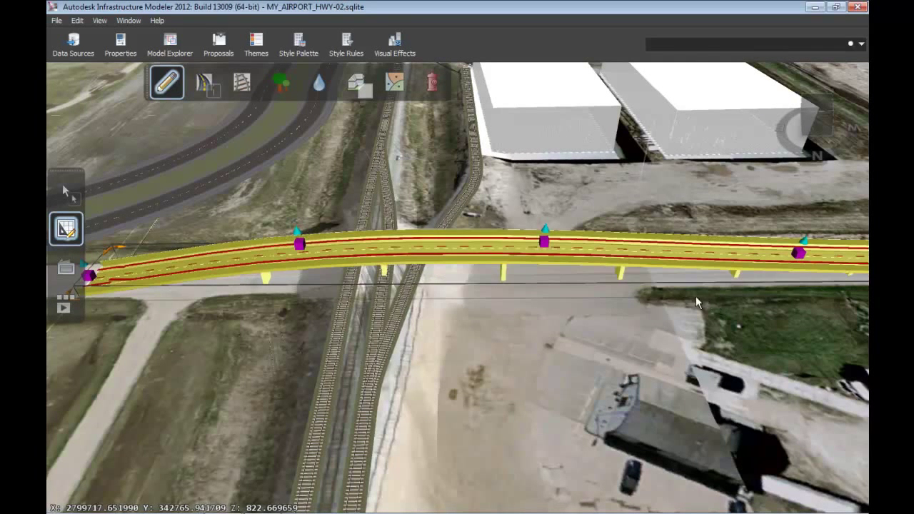
pyautogui.keyDown('shift'); pyautogui.moveTo(494, 344); pyautogui.dragTo(587, 300, button='middle'); pyautogui.keyUp('shift')
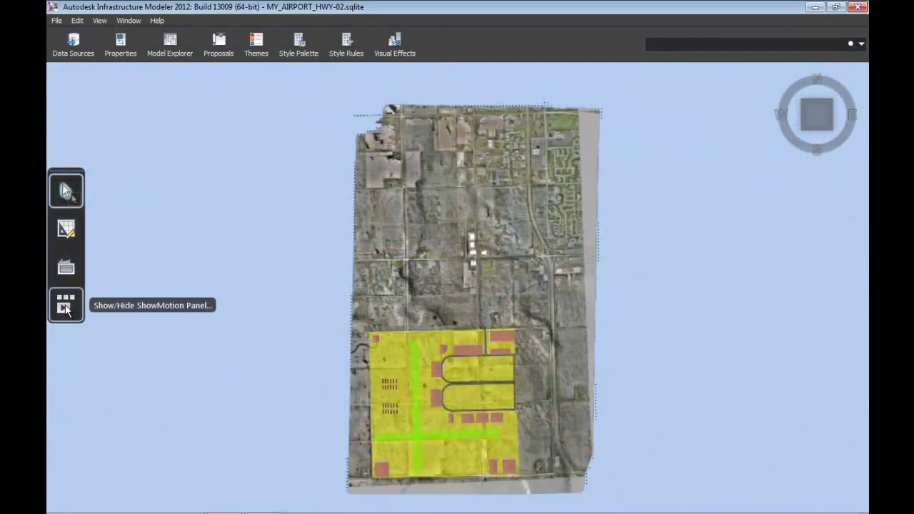
# Open the ShowMotion panel and frame a zoomed-in oblique view over the airport.
pyautogui.click(64, 307)
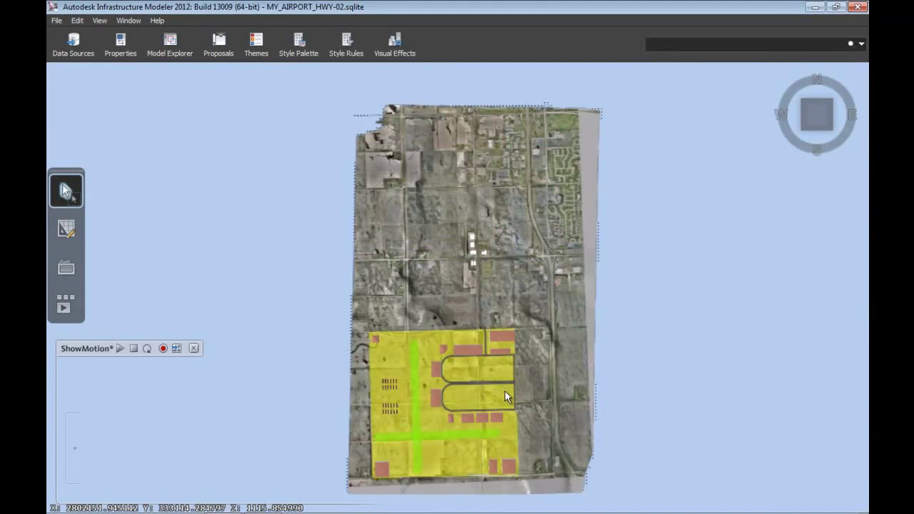
pyautogui.moveTo(504, 393); pyautogui.dragTo(415, 285, button='middle')
pyautogui.scroll(2, 414, 284)
pyautogui.scroll(2, 427, 353)
pyautogui.scroll(3, 427, 353)
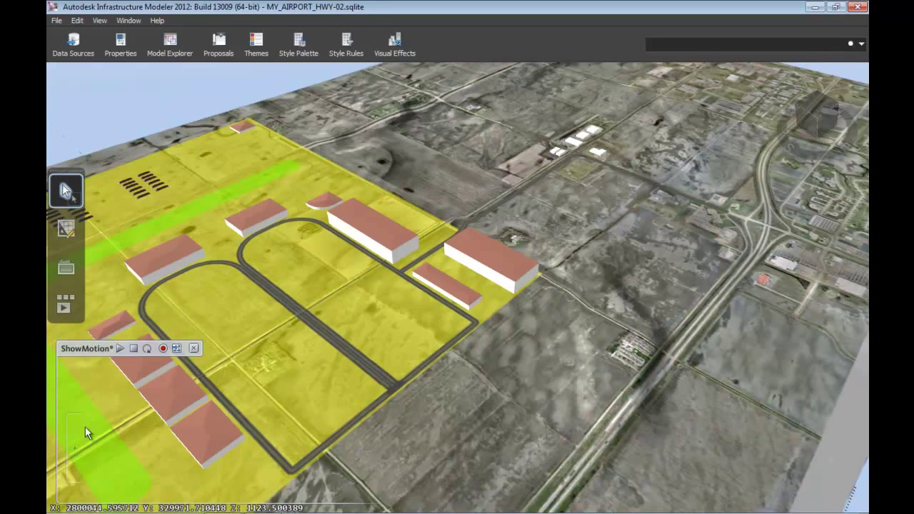
# Capture Shot #1 as a still with no motion, then add a second shot.
pyautogui.click(74, 448)
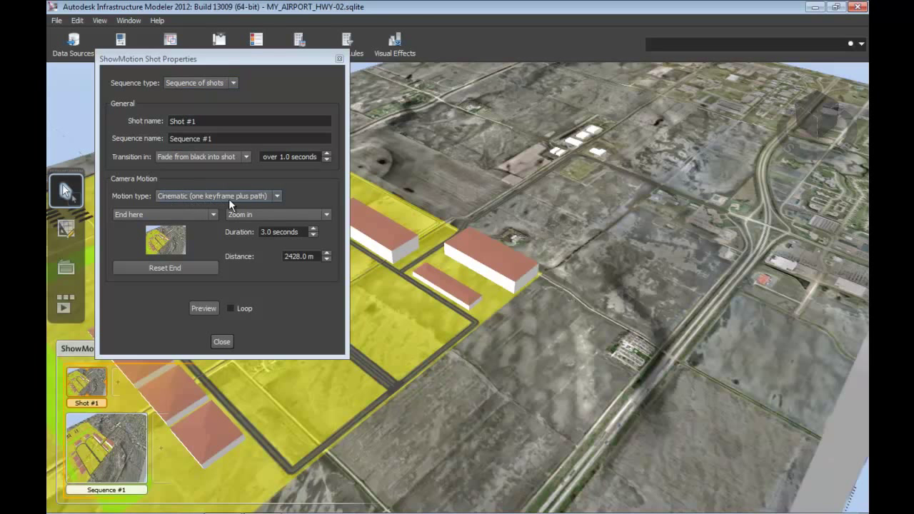
pyautogui.click(273, 197)
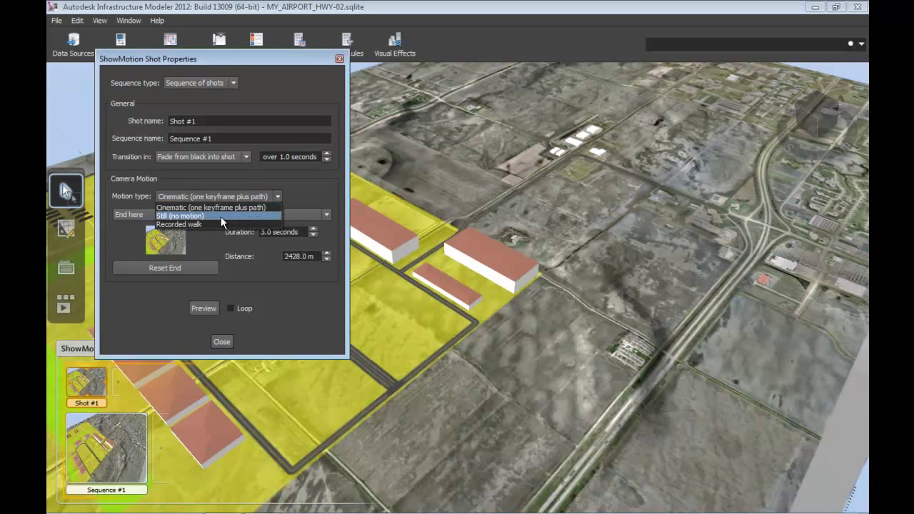
pyautogui.click(184, 216)
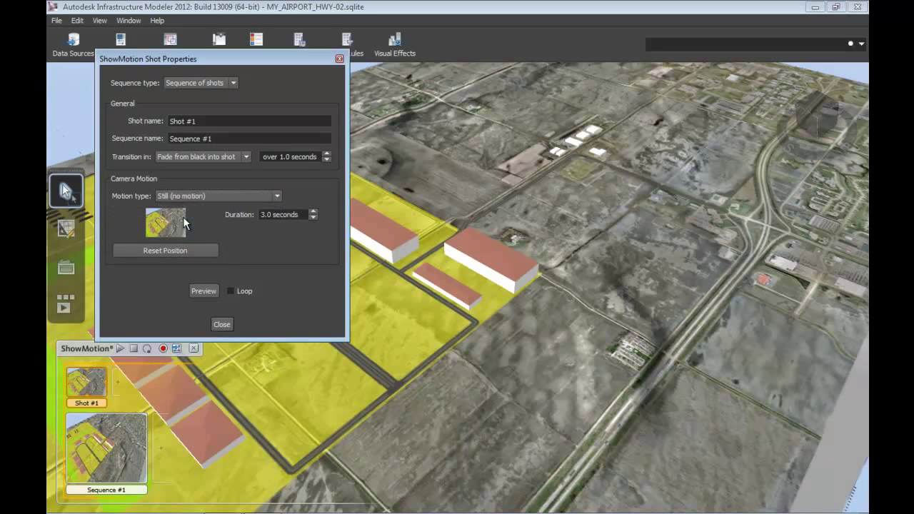
pyautogui.click(222, 325)
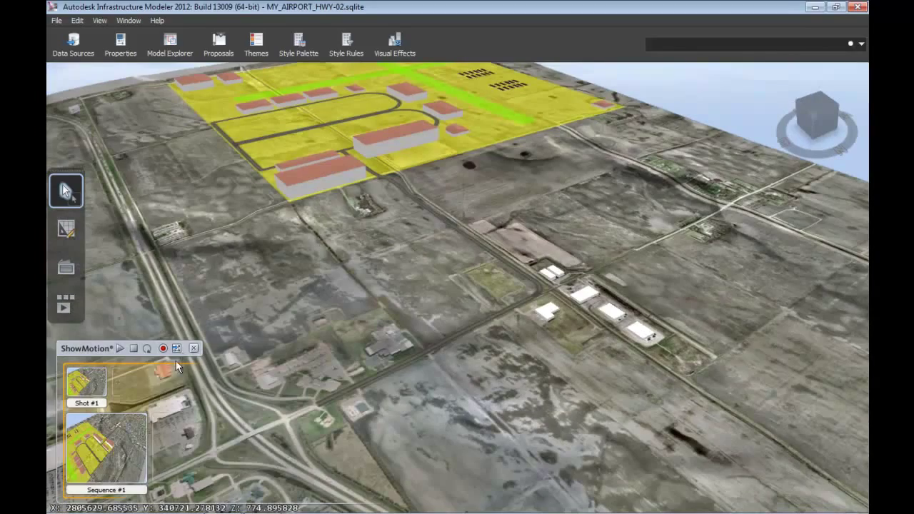
pyautogui.click(118, 383)
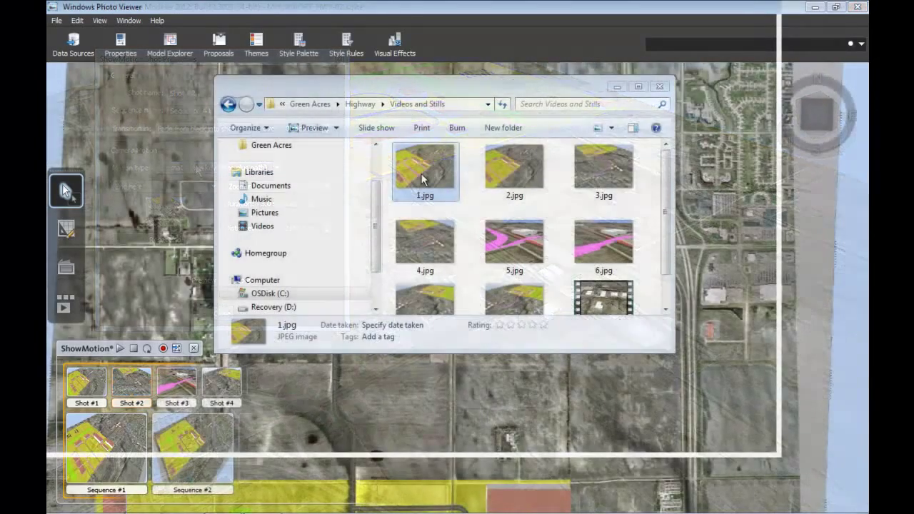
# Open 1.jpg in Windows Photo Viewer and step through the first proposal stills.
pyautogui.doubleClick(421, 175)
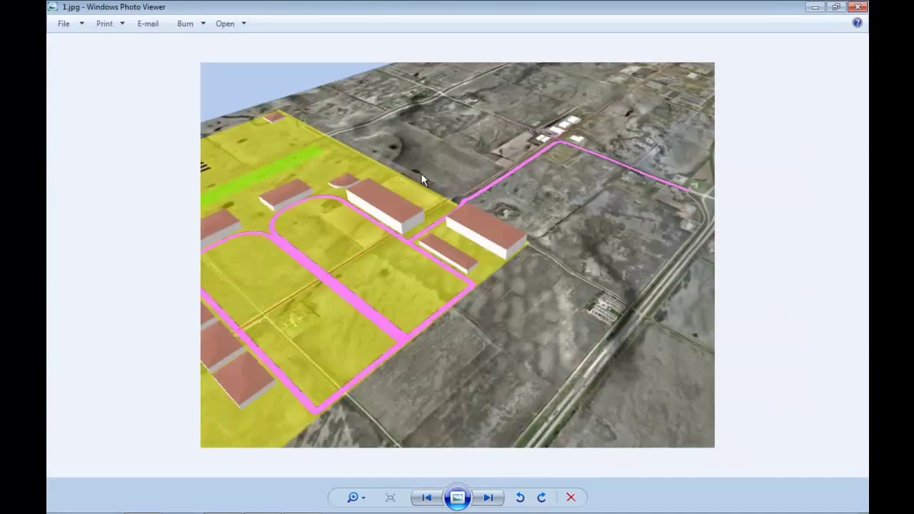
pyautogui.click(488, 498)
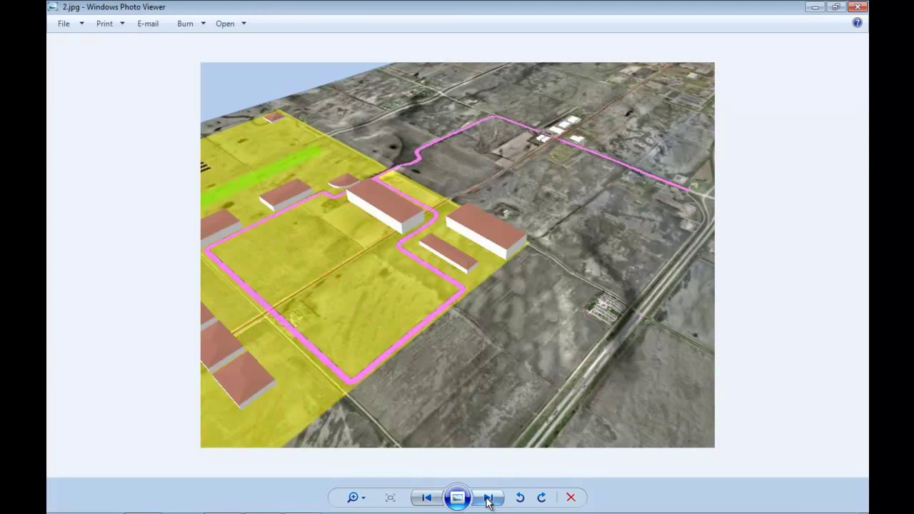
pyautogui.click(427, 498)
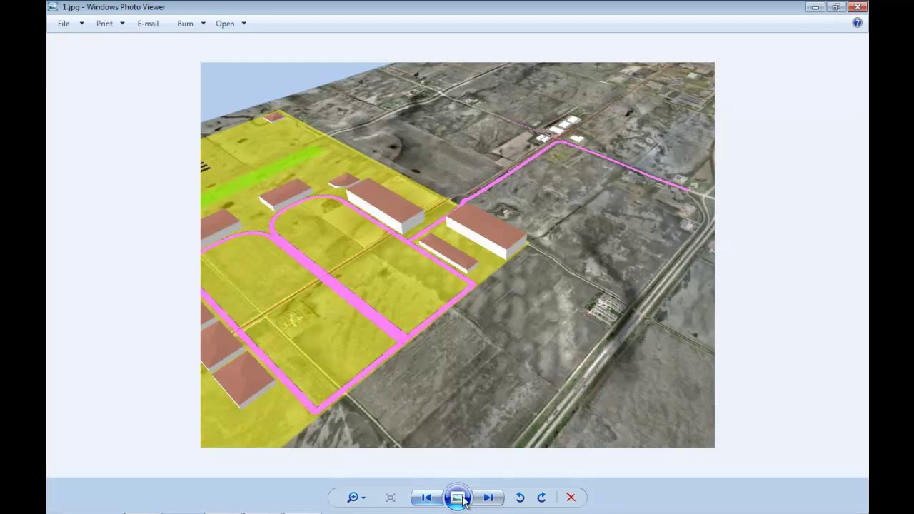
pyautogui.click(486, 500)
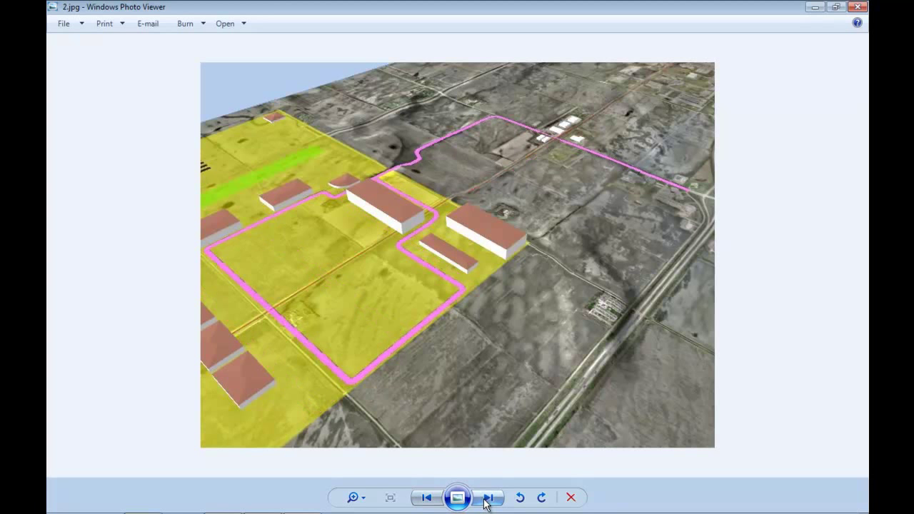
pyautogui.click(487, 500)
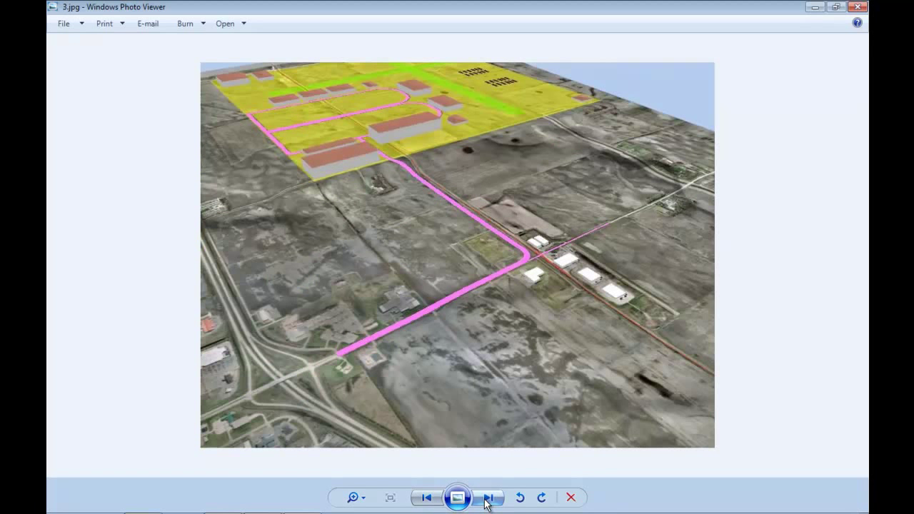
pyautogui.click(486, 500)
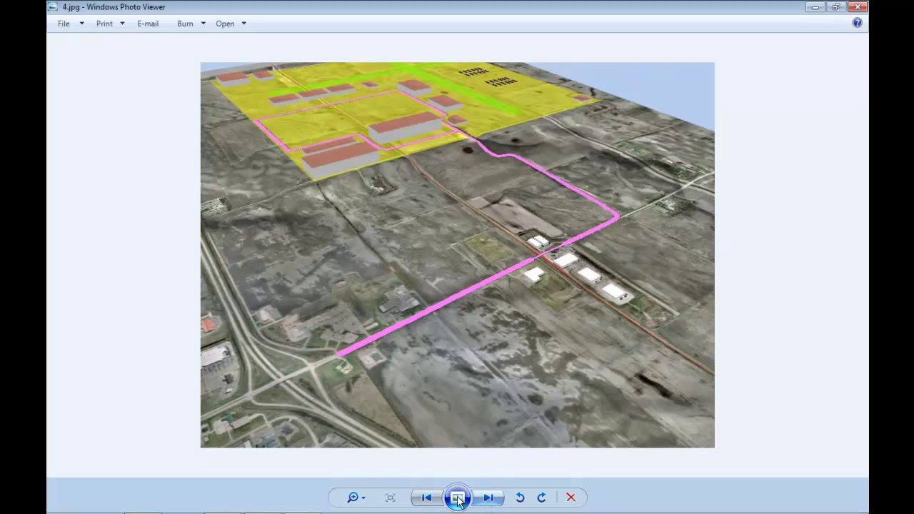
pyautogui.click(428, 499)
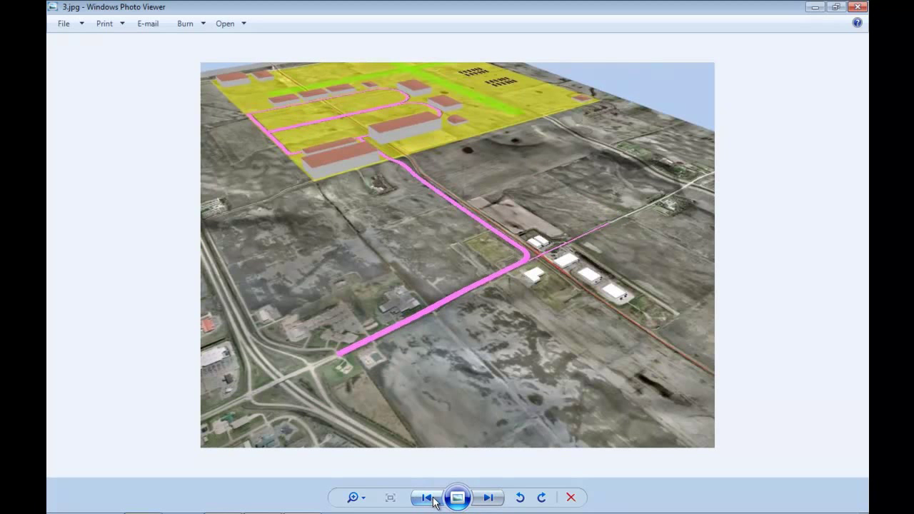
pyautogui.click(488, 499)
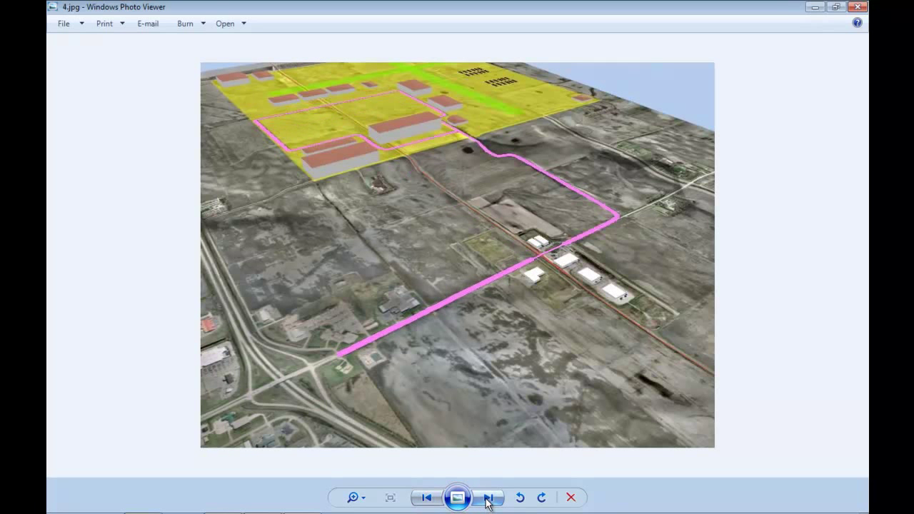
# Browse the overpass and aerial route stills, then close the viewer.
pyautogui.click(488, 500)
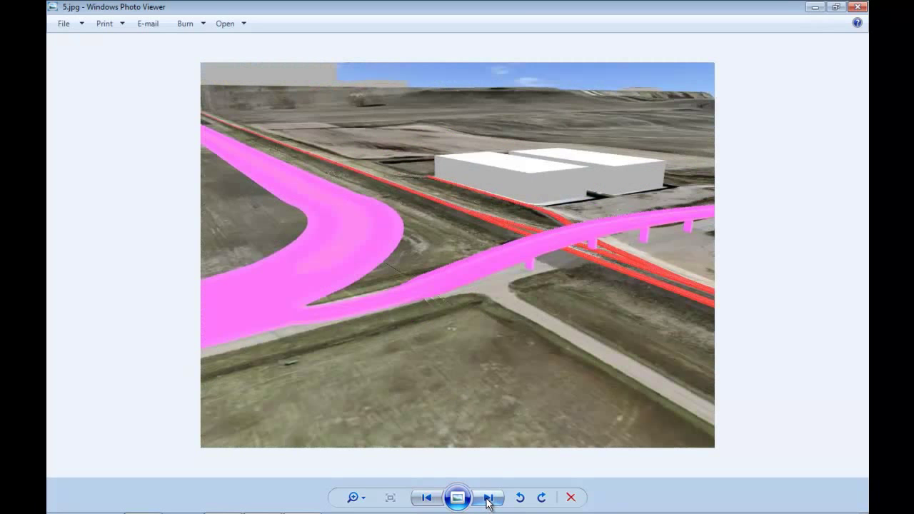
pyautogui.click(488, 500)
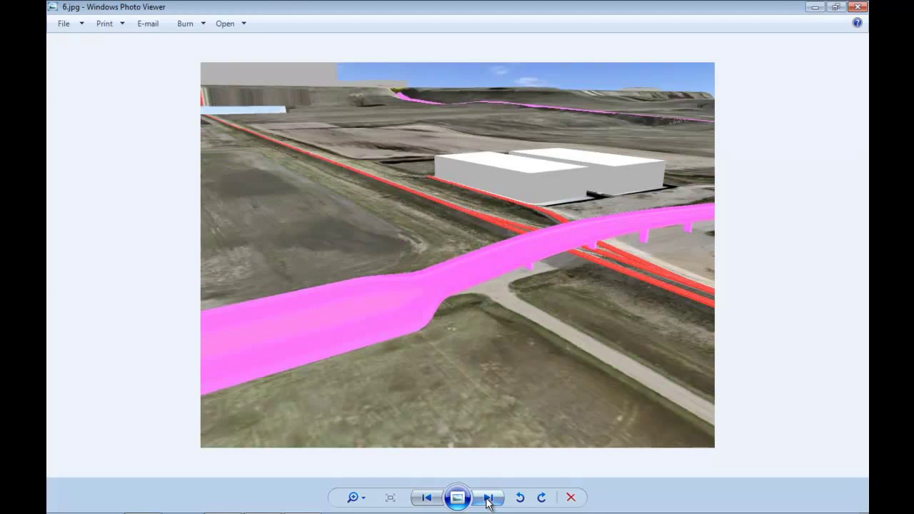
pyautogui.click(428, 498)
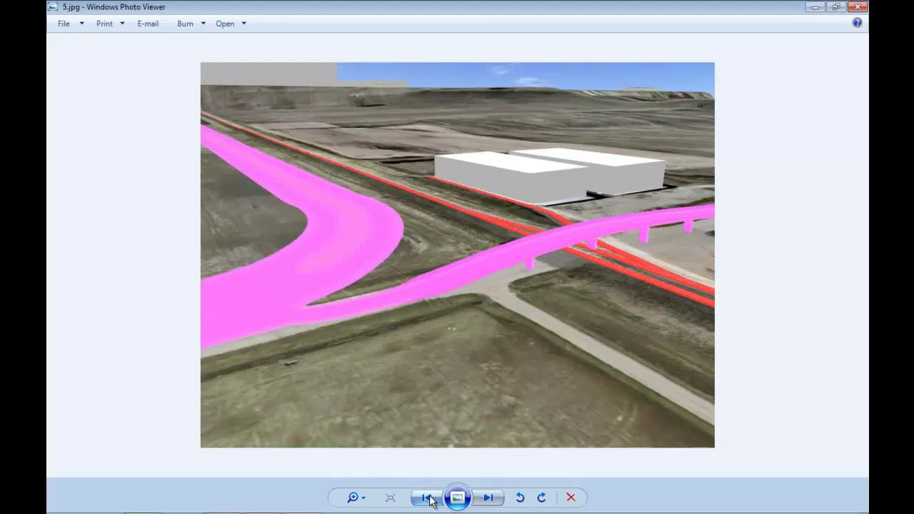
pyautogui.click(488, 500)
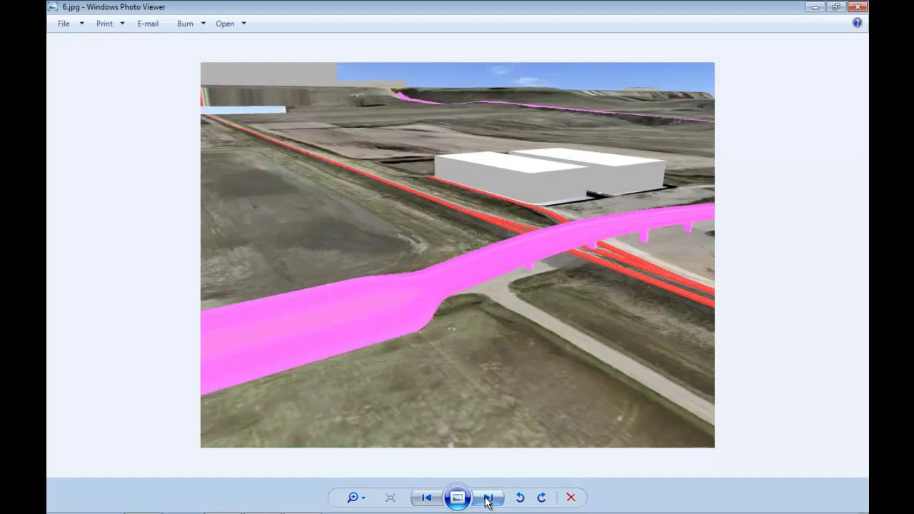
pyautogui.click(488, 500)
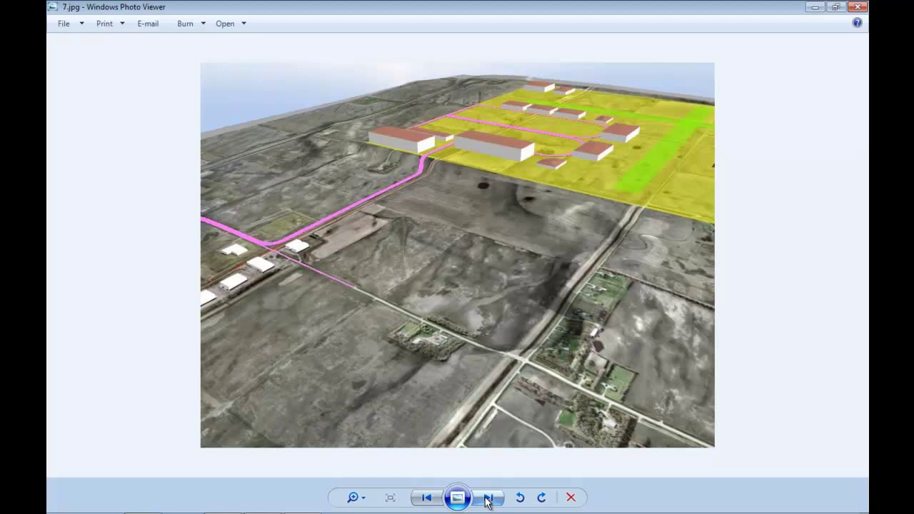
pyautogui.click(488, 500)
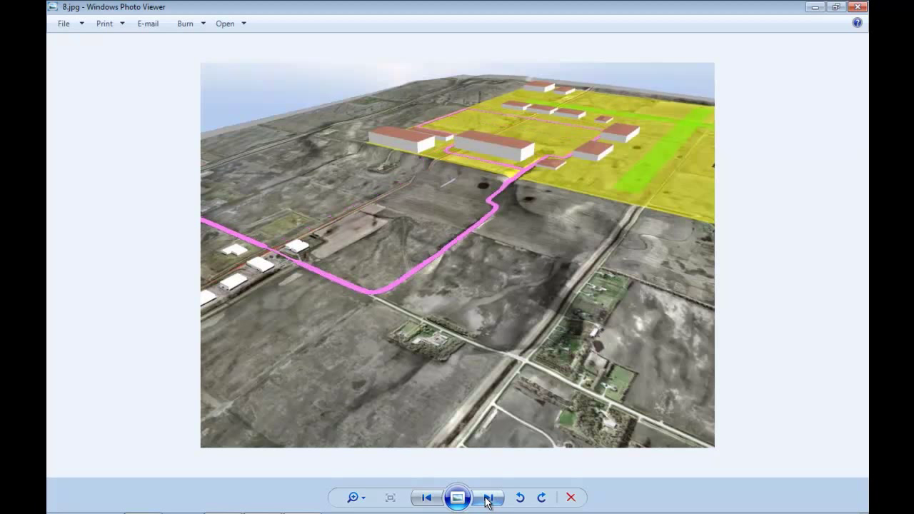
pyautogui.click(430, 499)
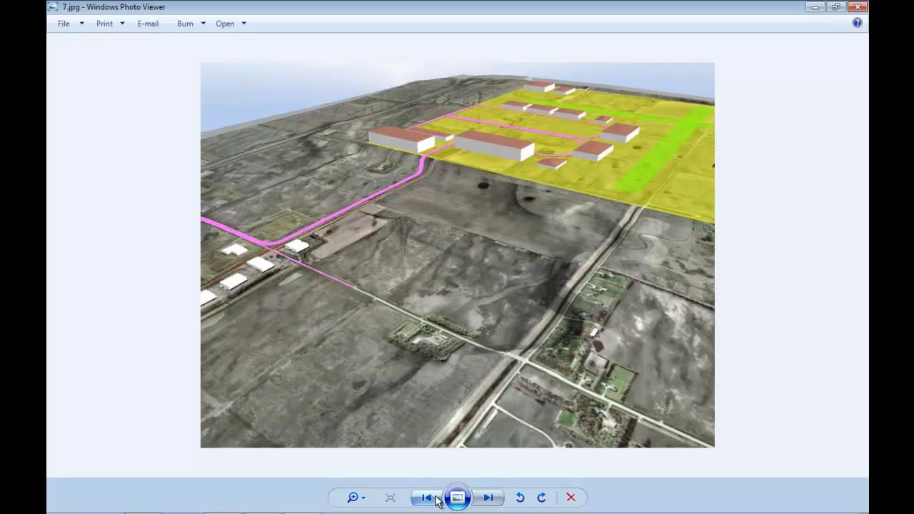
pyautogui.click(487, 500)
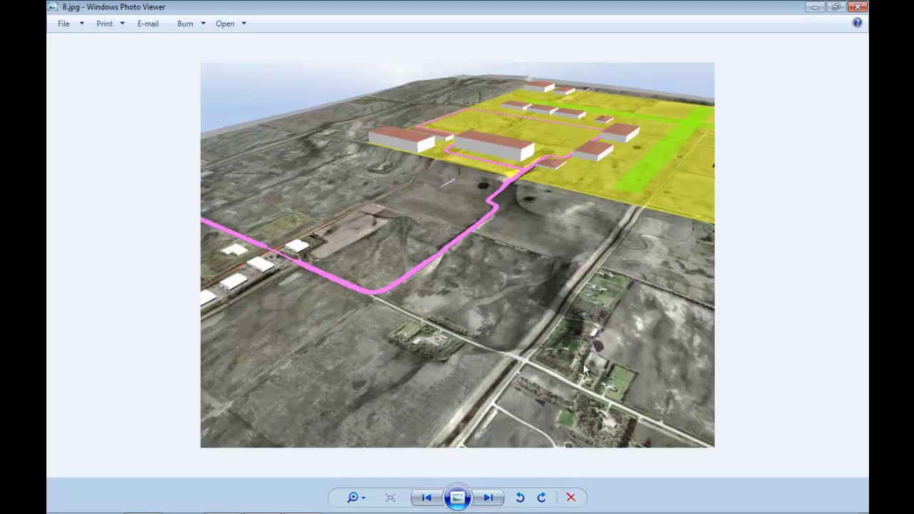
pyautogui.click(857, 7)
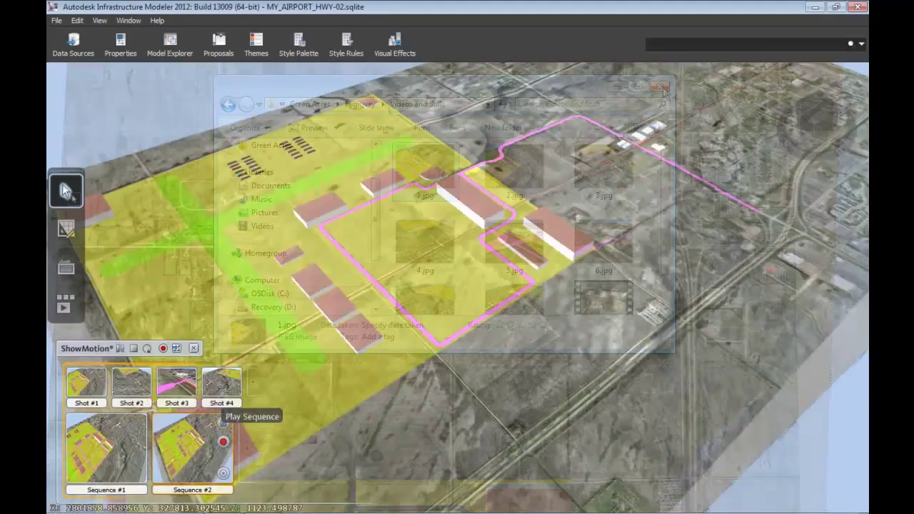
# Play Sequence #2, pause the flythrough, and jump back to the airport aerial overview.
pyautogui.click(223, 427)
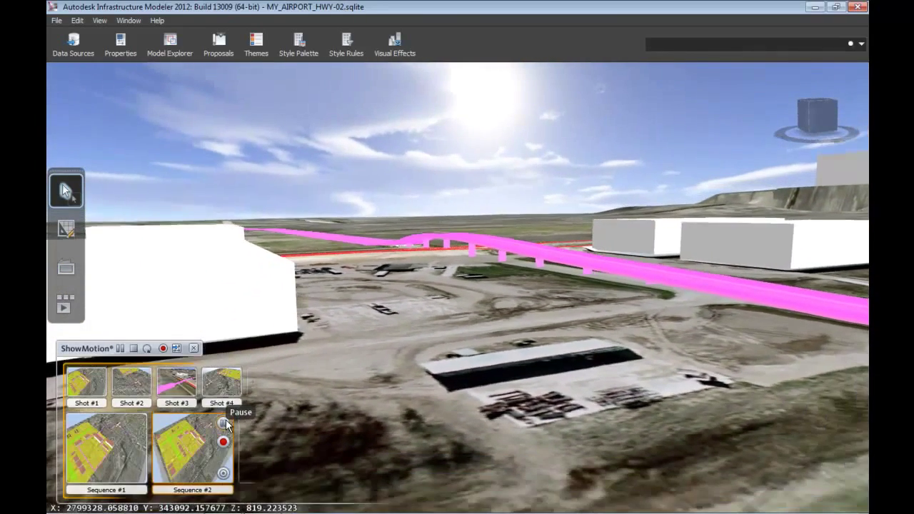
pyautogui.click(226, 422)
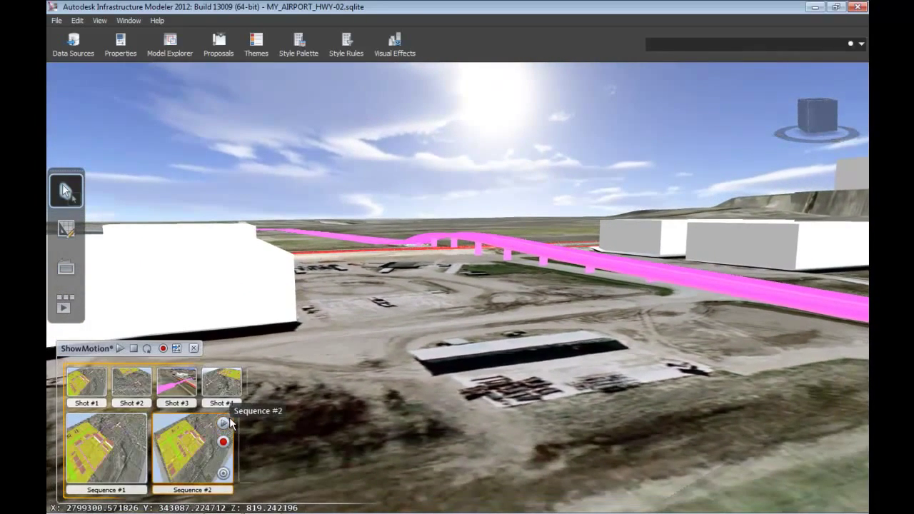
pyautogui.click(223, 473)
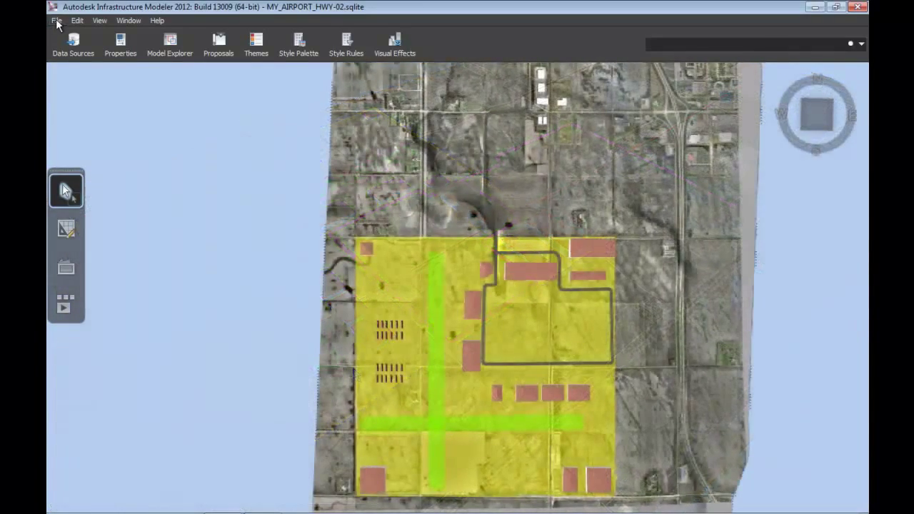
# Open MY_GREEN_ACRES.sqlite and orbit, zoom and pan to inspect the white houses.
pyautogui.click(57, 21)
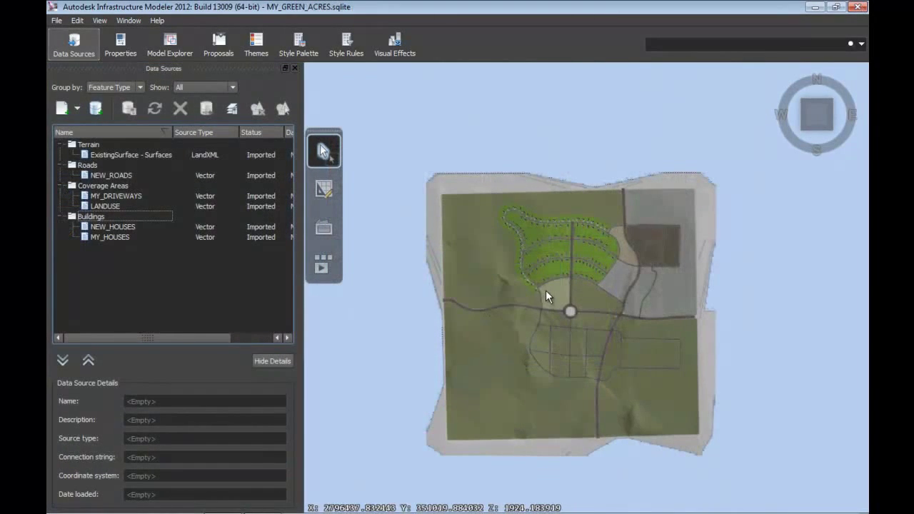
pyautogui.keyDown('shift'); pyautogui.moveTo(547, 288); pyautogui.dragTo(571, 242, button='middle'); pyautogui.keyUp('shift')
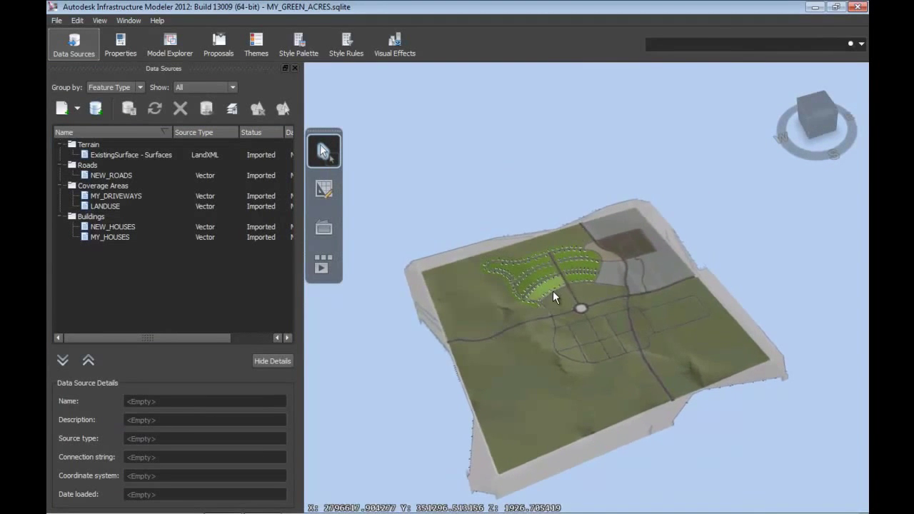
pyautogui.scroll(5, 553, 291)
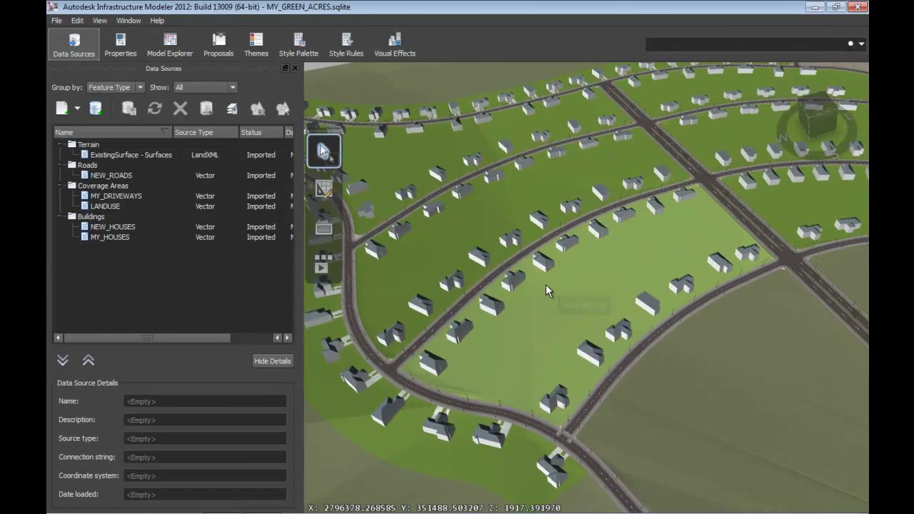
pyautogui.scroll(5, 545, 290)
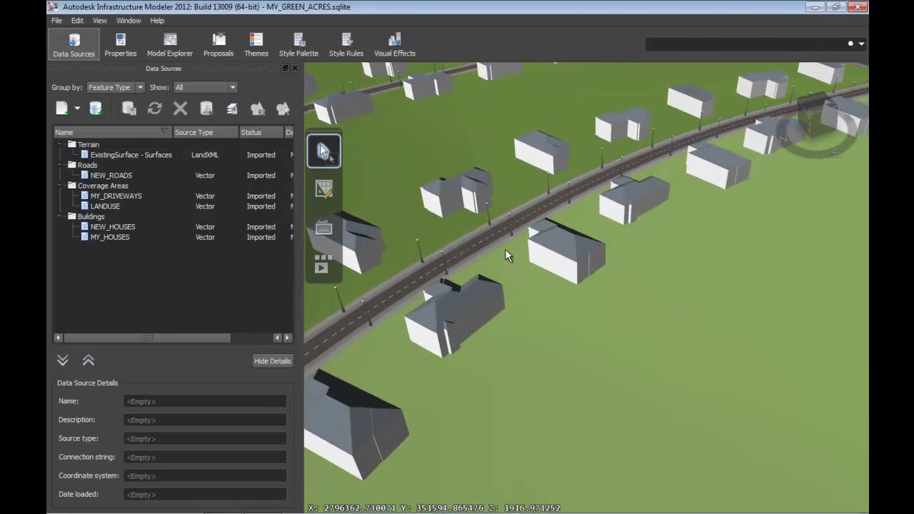
pyautogui.click(519, 277)
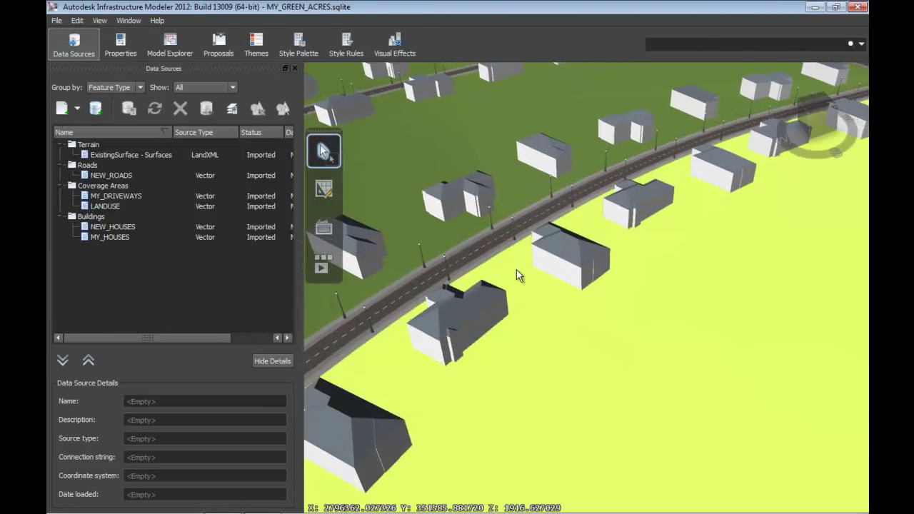
pyautogui.moveTo(517, 277); pyautogui.dragTo(673, 388)
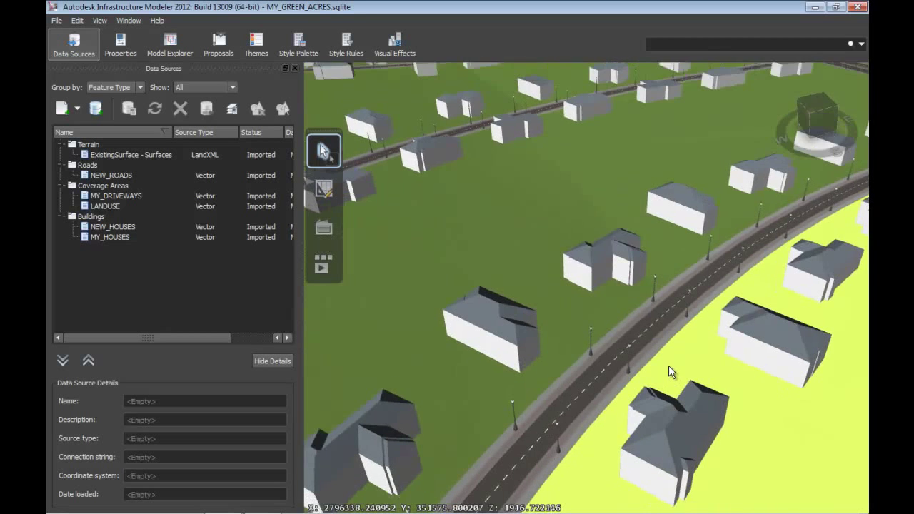
pyautogui.press('Escape')
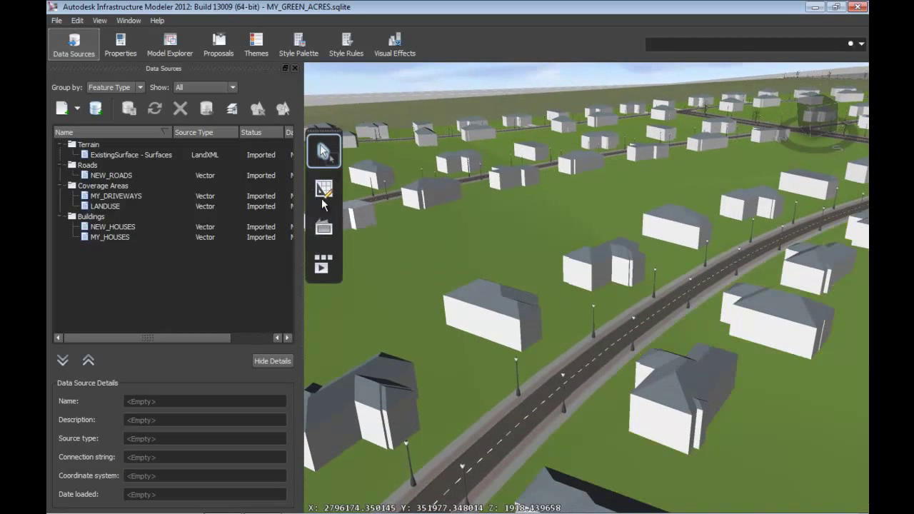
# Add a HOUSES building style rule with brick, marble and concrete-glass facades and refresh the model.
pyautogui.click(343, 43)
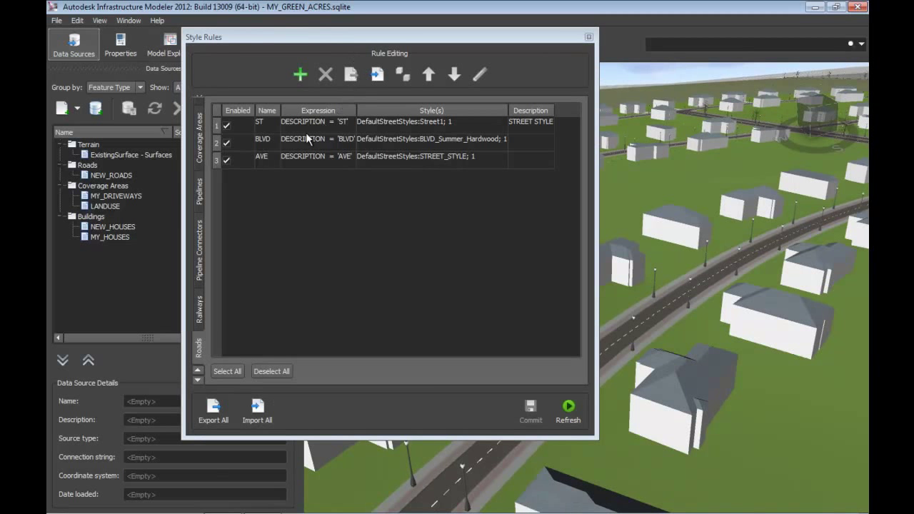
pyautogui.click(198, 370)
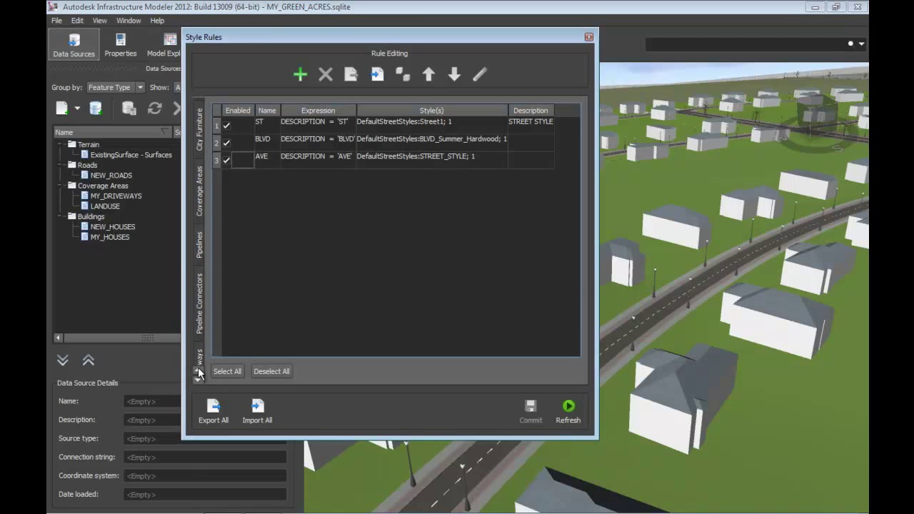
pyautogui.click(198, 369)
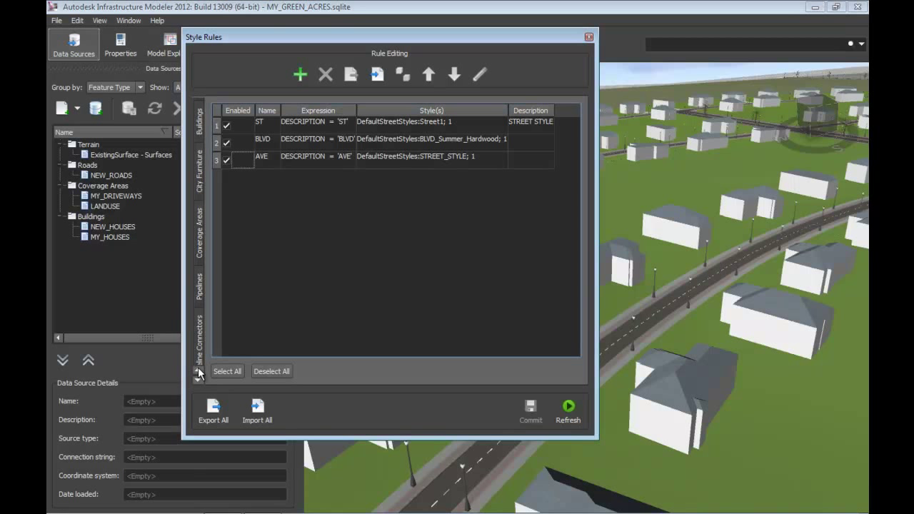
pyautogui.click(201, 126)
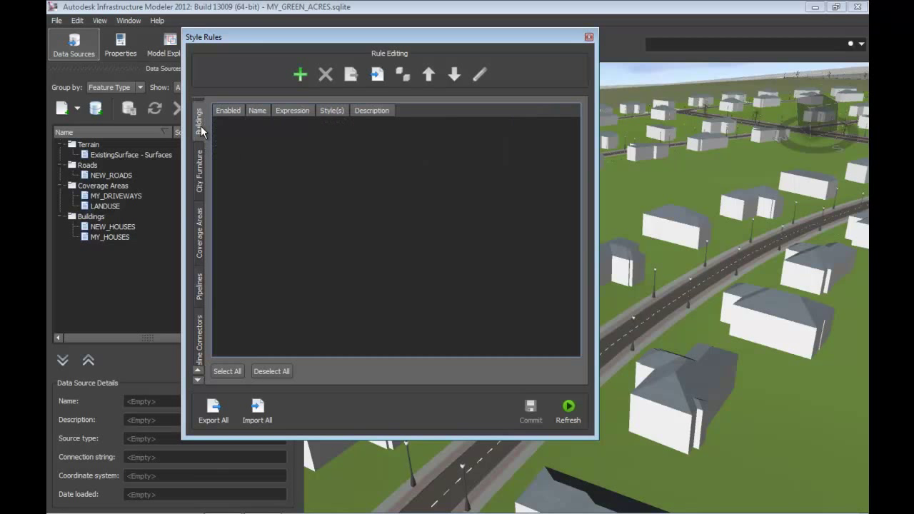
pyautogui.click(300, 75)
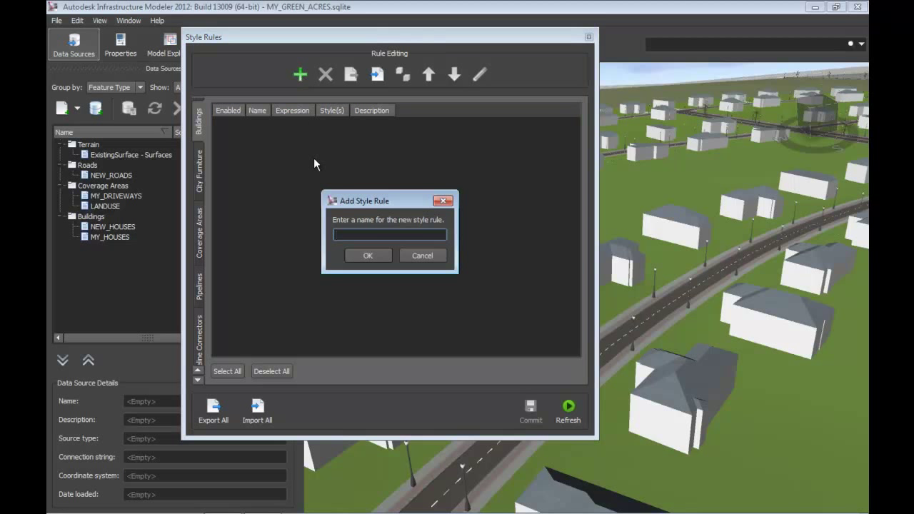
pyautogui.write('HOUSES')
pyautogui.click(362, 257)
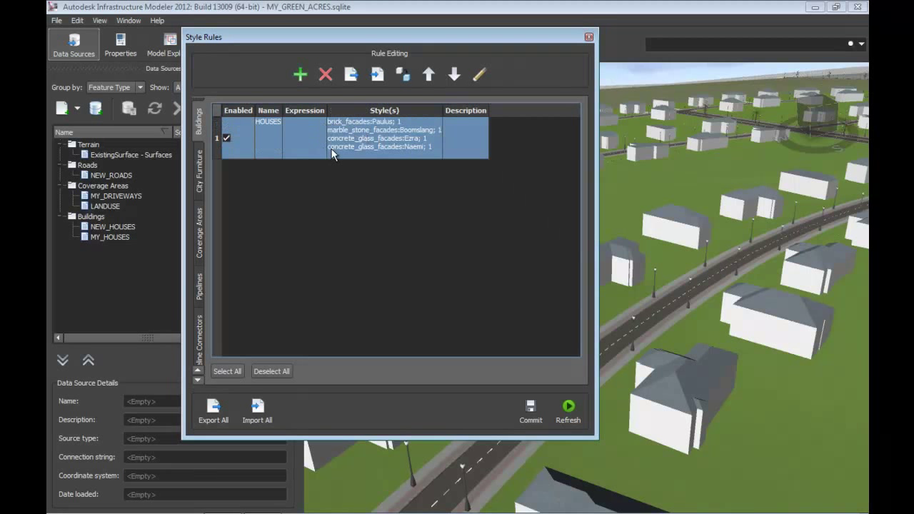
pyautogui.click(569, 408)
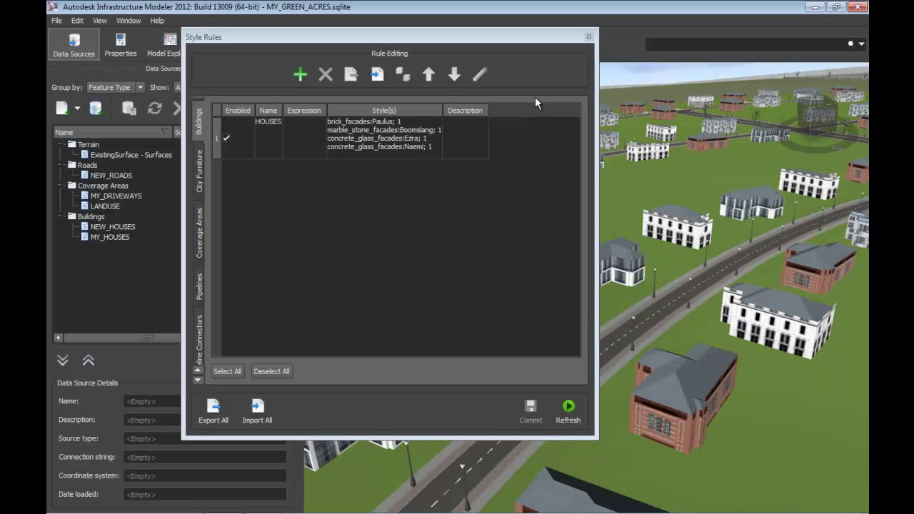
pyautogui.click(589, 37)
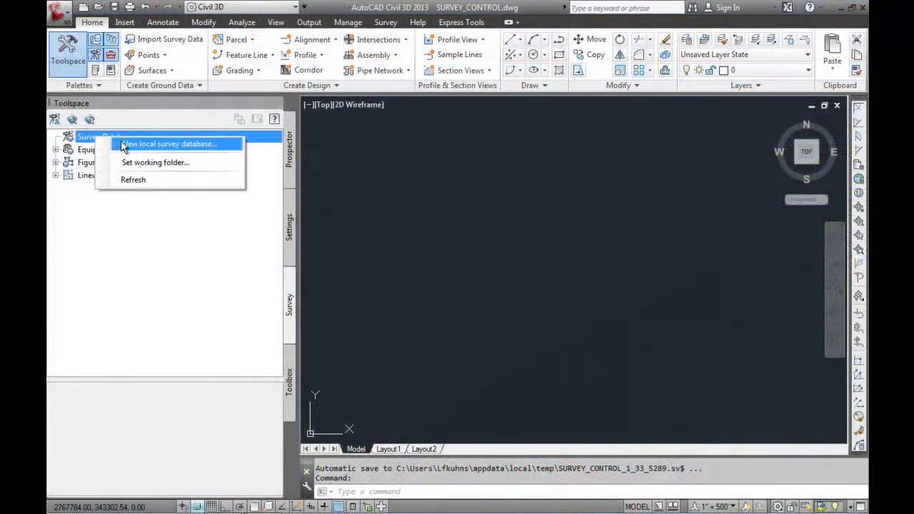
# Name the new local survey database AIRPORT_ACCESS and confirm it.
pyautogui.click(165, 146)
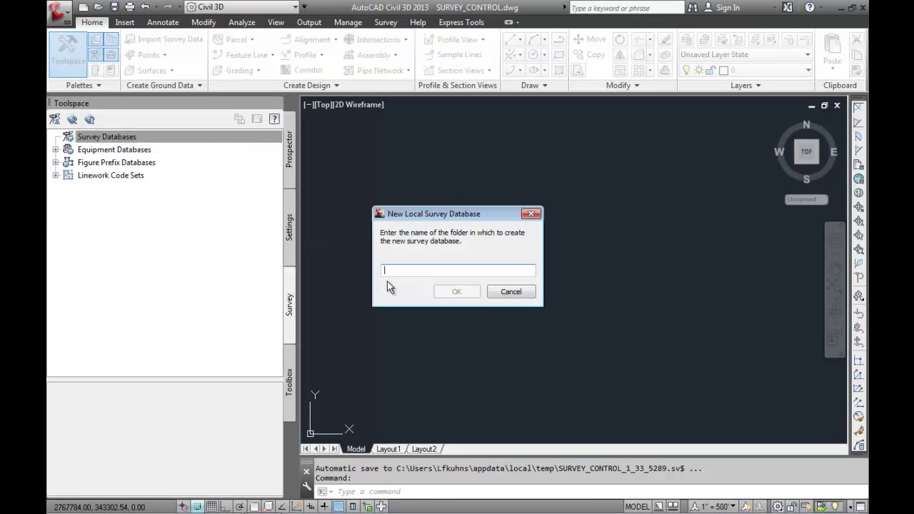
pyautogui.write('Al')
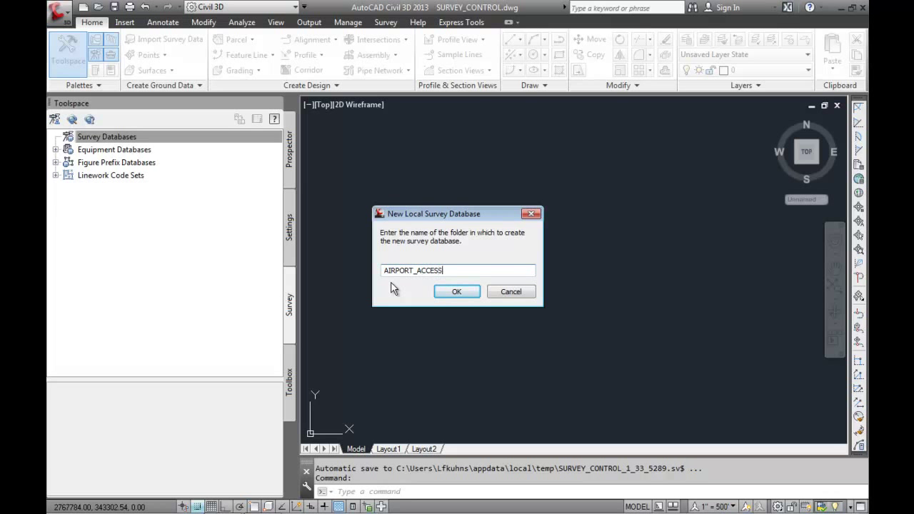
pyautogui.click(457, 295)
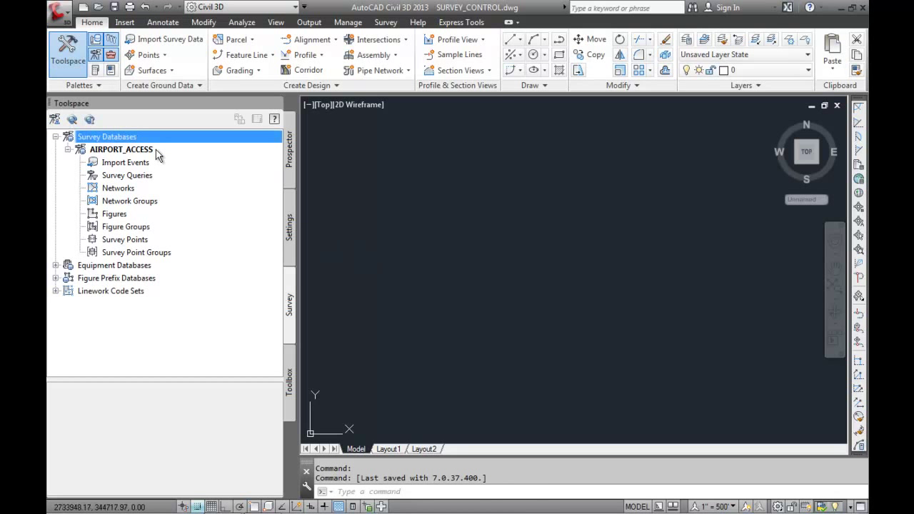
# From AIRPORT_ACCESS's extended property manager, call up options for Survey Point User-defined properties.
pyautogui.rightClick(106, 152)
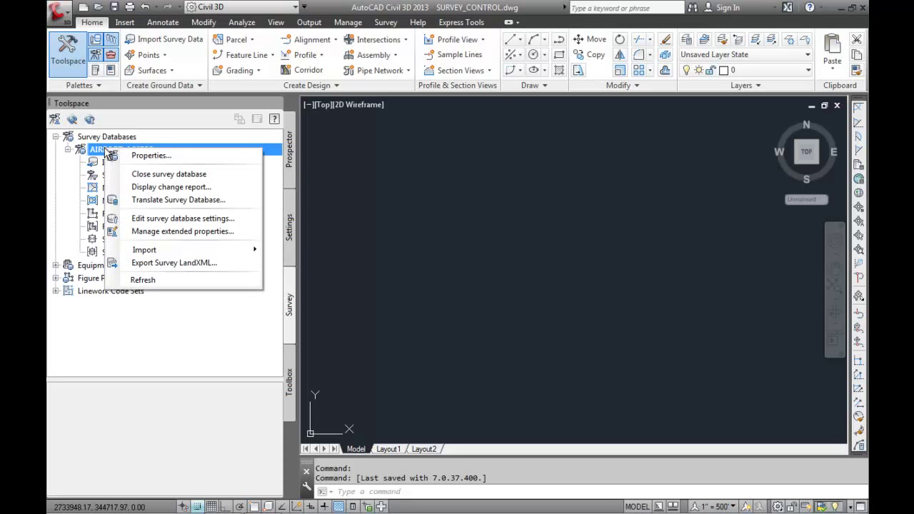
pyautogui.click(180, 233)
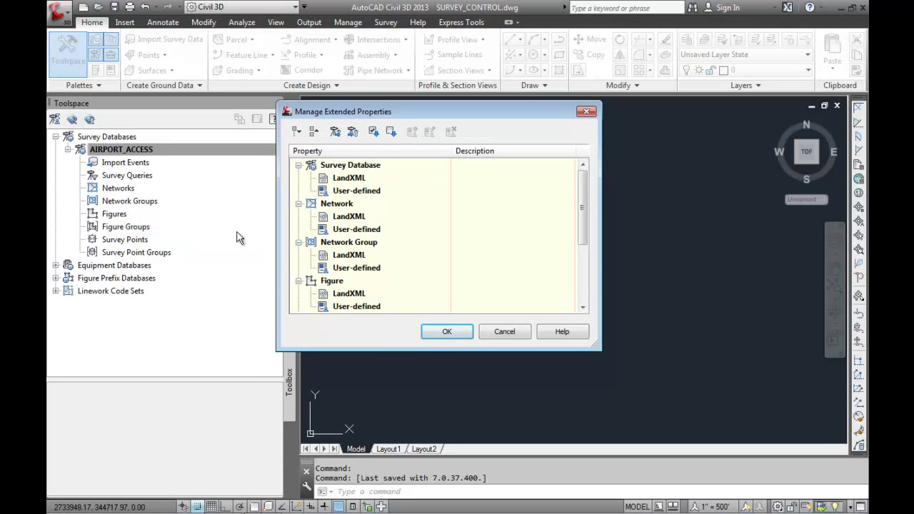
pyautogui.moveTo(582, 229); pyautogui.dragTo(580, 294)
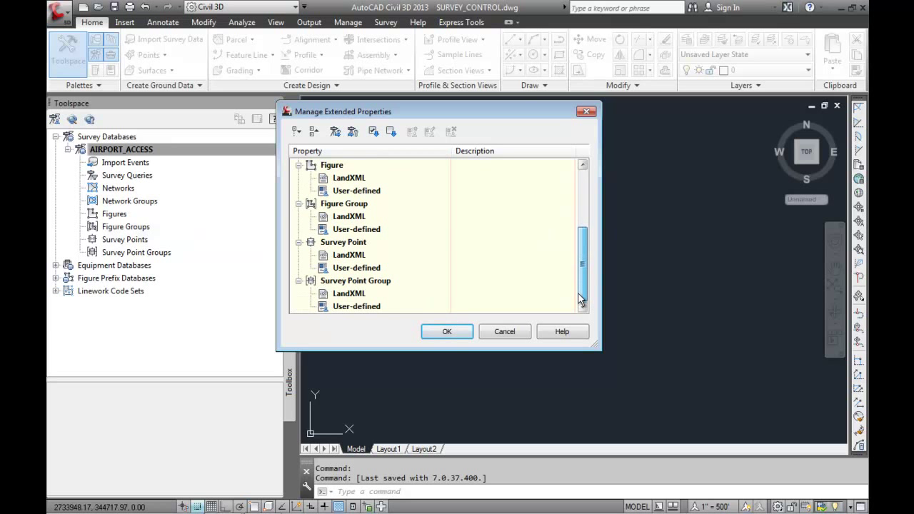
pyautogui.rightClick(360, 270)
# Start a survey point property named BREAKLINE described as 'point is used to define surface'.
pyautogui.click(397, 277)
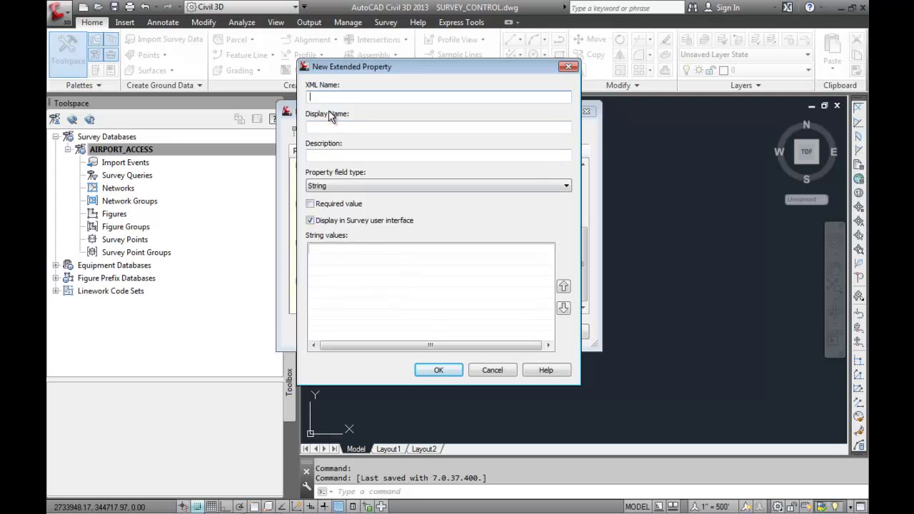
pyautogui.write('BREAKLINE')
pyautogui.click(318, 127)
pyautogui.write('BREAKLIN')
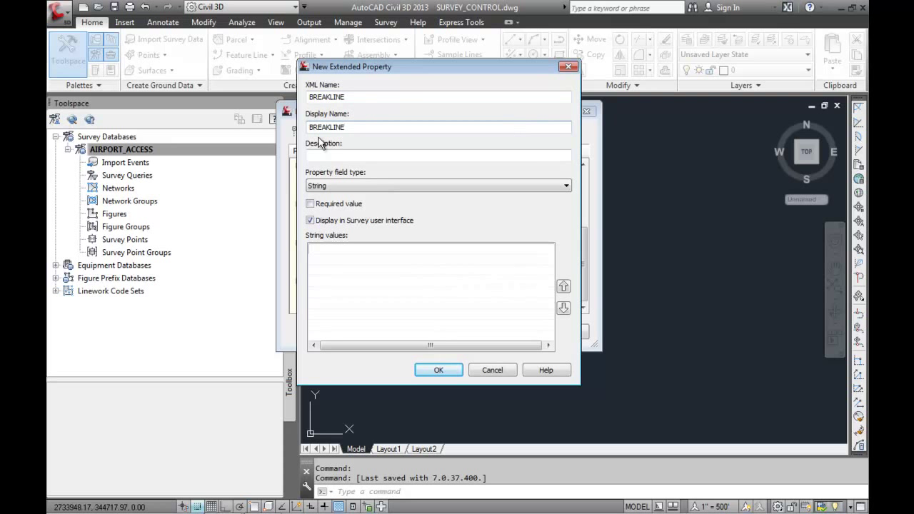
pyautogui.click(319, 155)
pyautogui.click(316, 156)
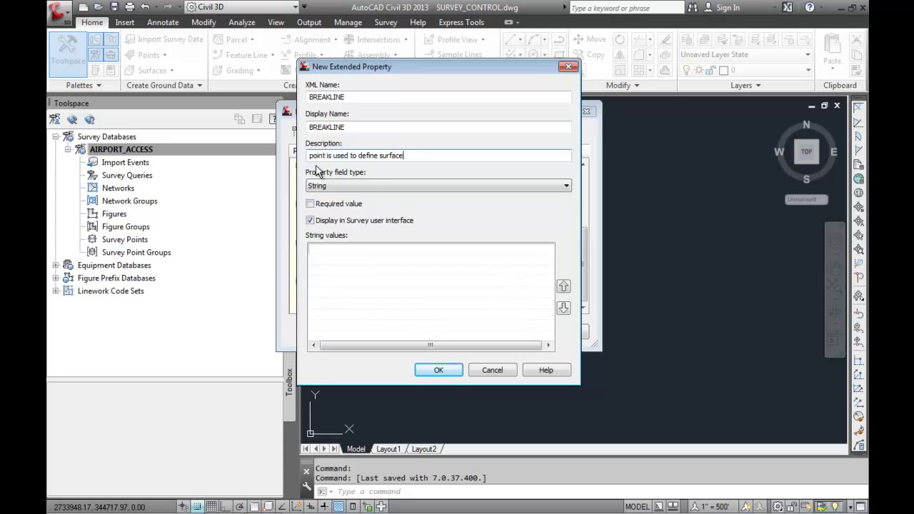
pyautogui.press('Tab')
# Enter allowed string values Y and N and confirm the BREAKLINE property.
pyautogui.click(320, 248)
pyautogui.write('Y')
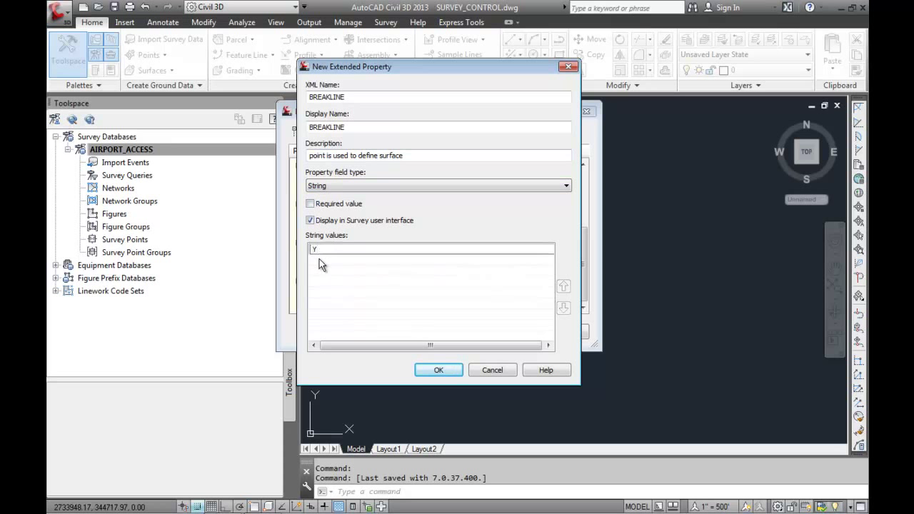
pyautogui.click(320, 259)
pyautogui.write('N')
pyautogui.click(319, 272)
pyautogui.write('.')
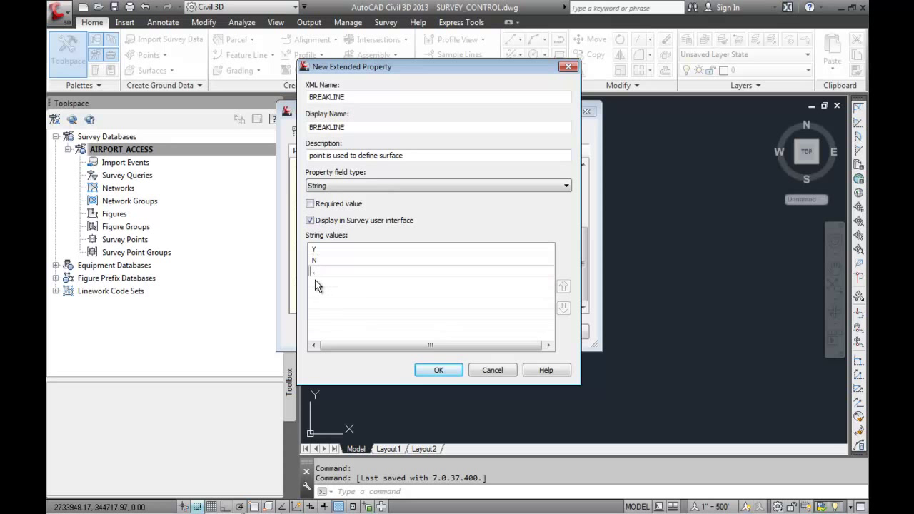
pyautogui.click(422, 371)
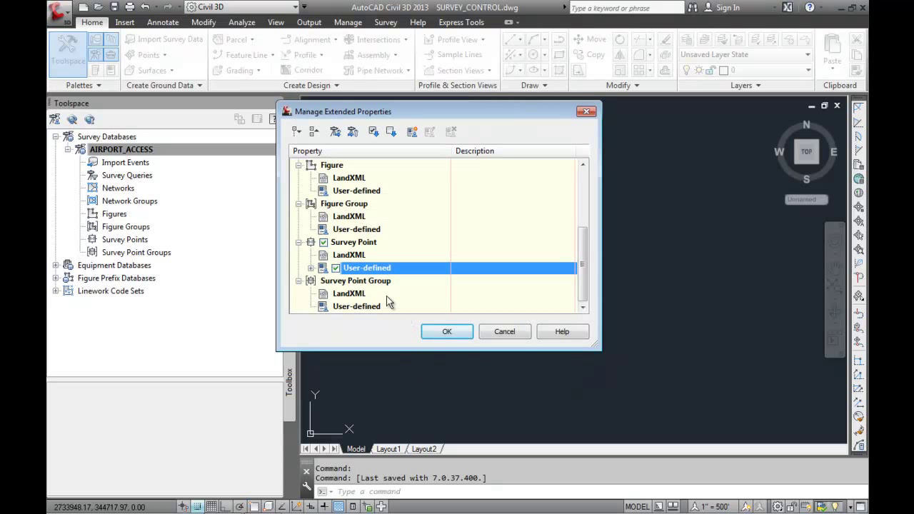
# Expand the survey point properties to show BREAKLINE, then switch to the Planning and Analysis workspace.
pyautogui.click(311, 267)
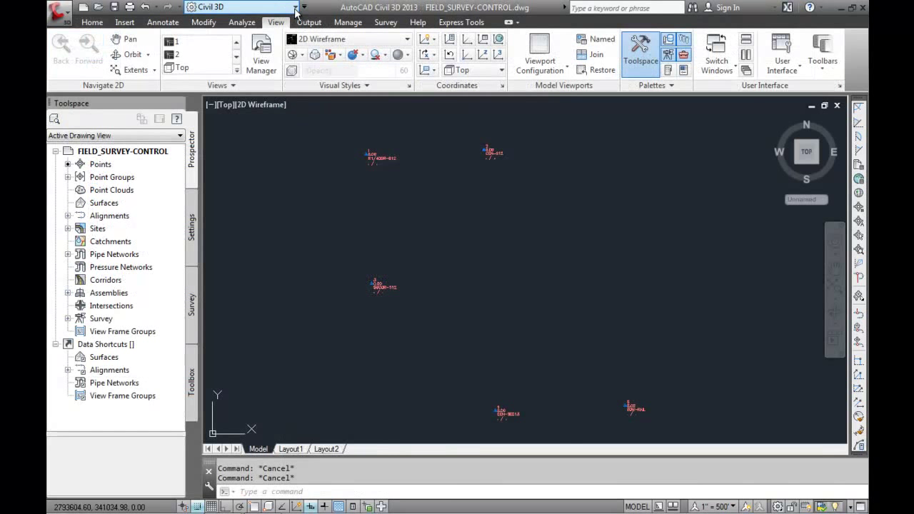
pyautogui.click(295, 8)
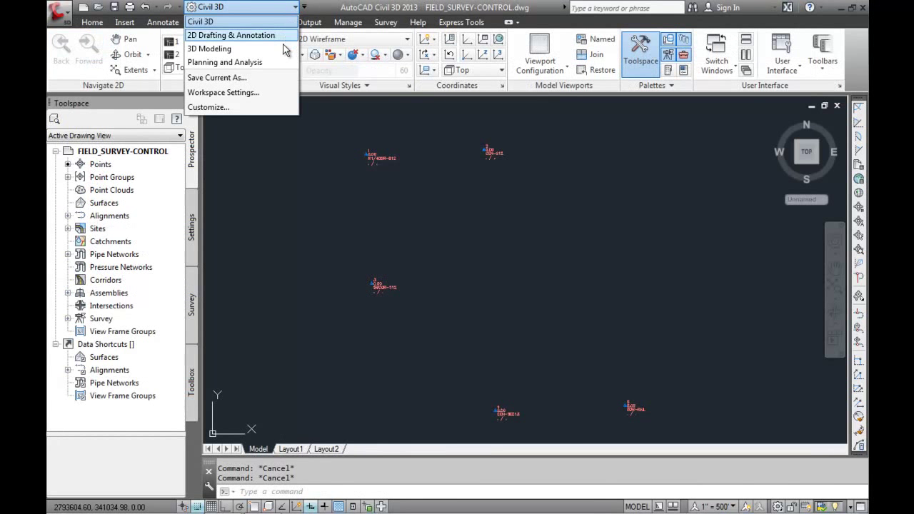
pyautogui.click(259, 65)
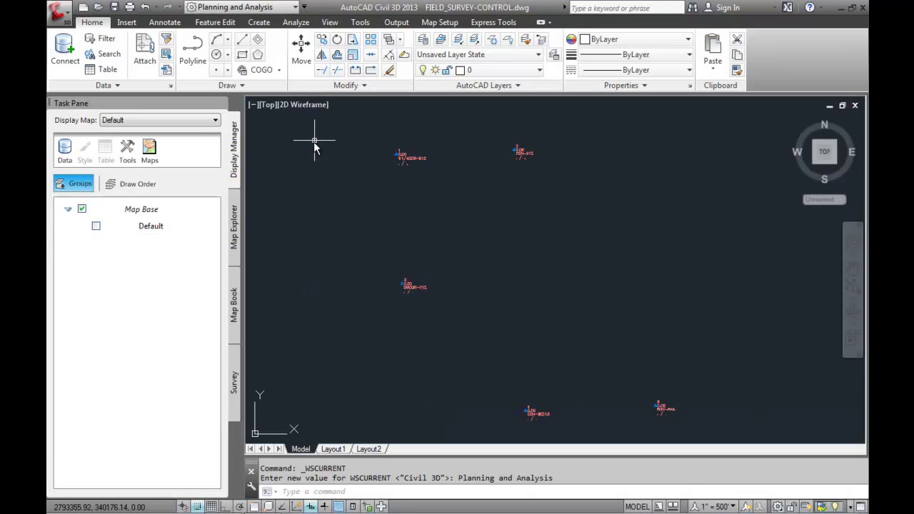
# Start a new SQLite connection using Highway-02\AIM\PROPOSAL-02.sqlite as its source file.
pyautogui.click(65, 155)
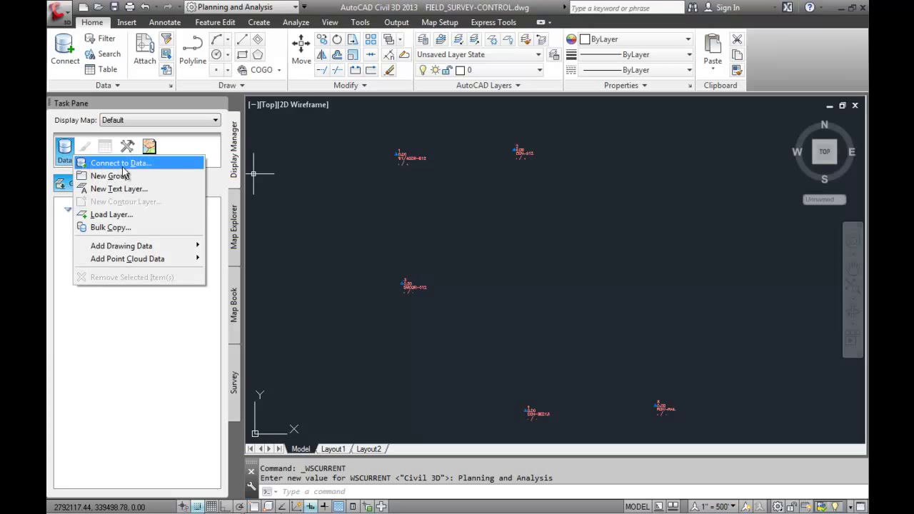
pyautogui.click(109, 164)
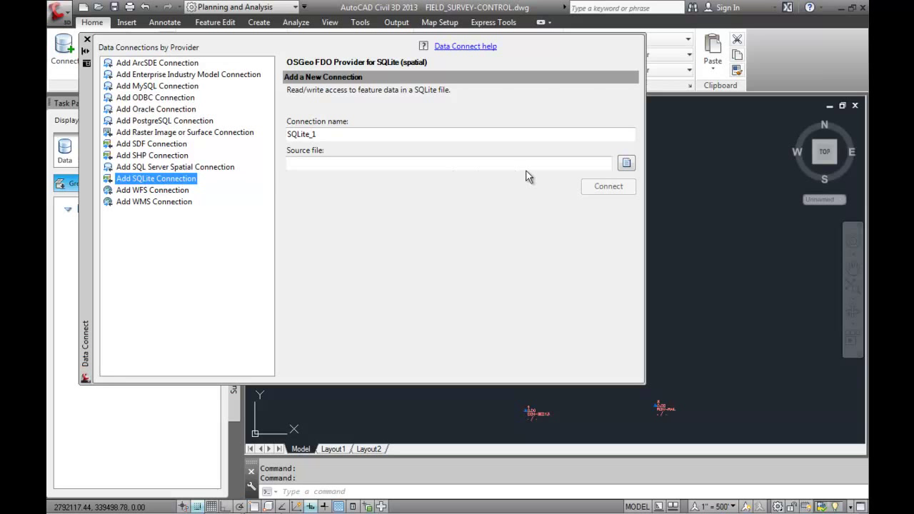
pyautogui.click(626, 163)
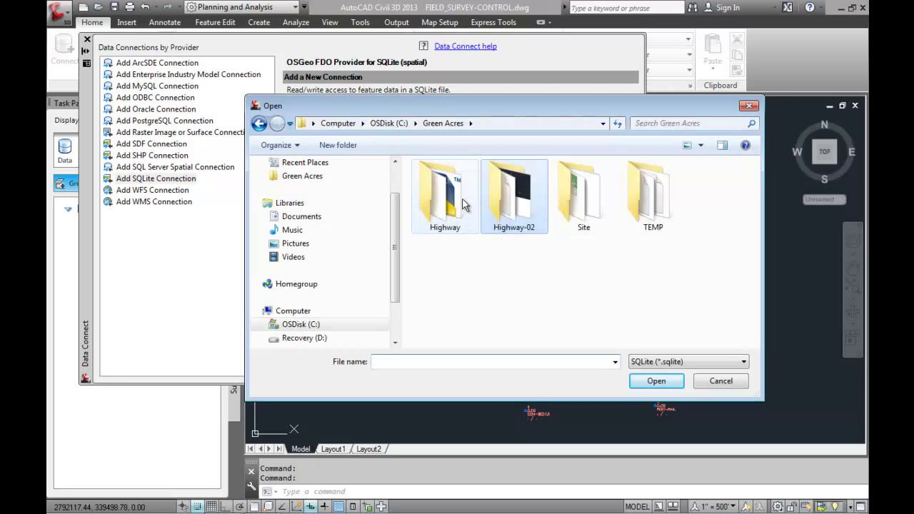
pyautogui.doubleClick(504, 206)
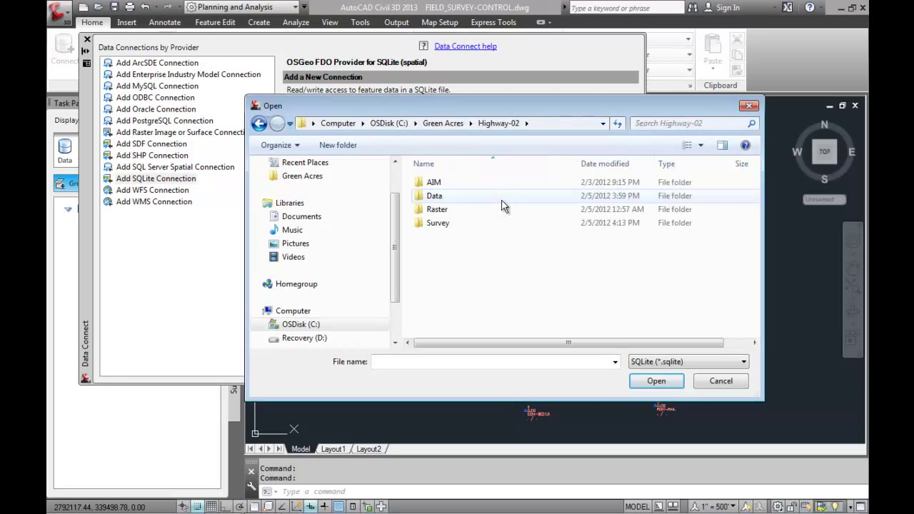
pyautogui.doubleClick(437, 184)
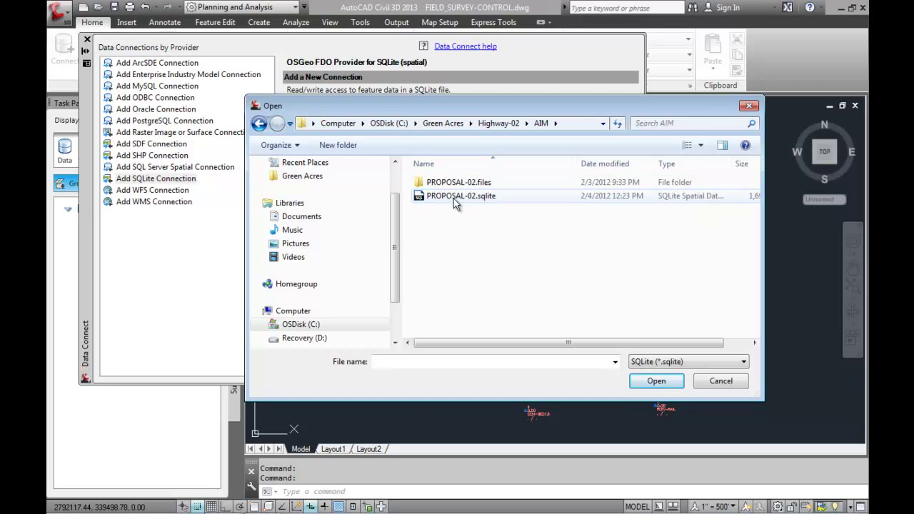
pyautogui.click(455, 196)
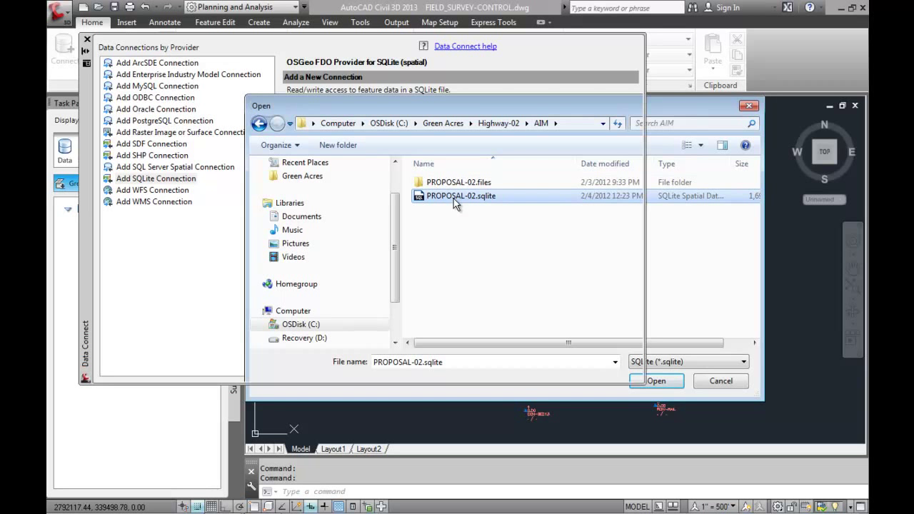
pyautogui.doubleClick(454, 196)
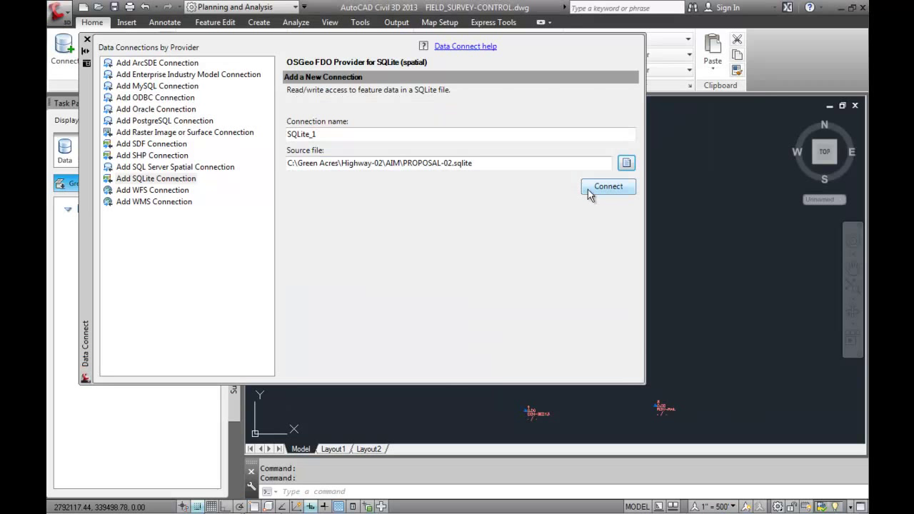
# Connect to PROPOSAL-02 and add its BUILDINGS, COVERAGES and ROADS feature classes to the map.
pyautogui.click(592, 190)
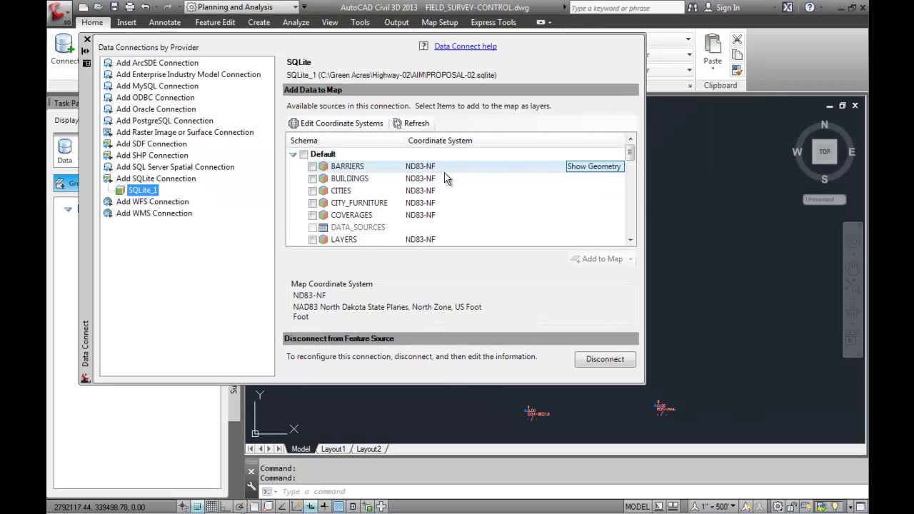
pyautogui.click(313, 179)
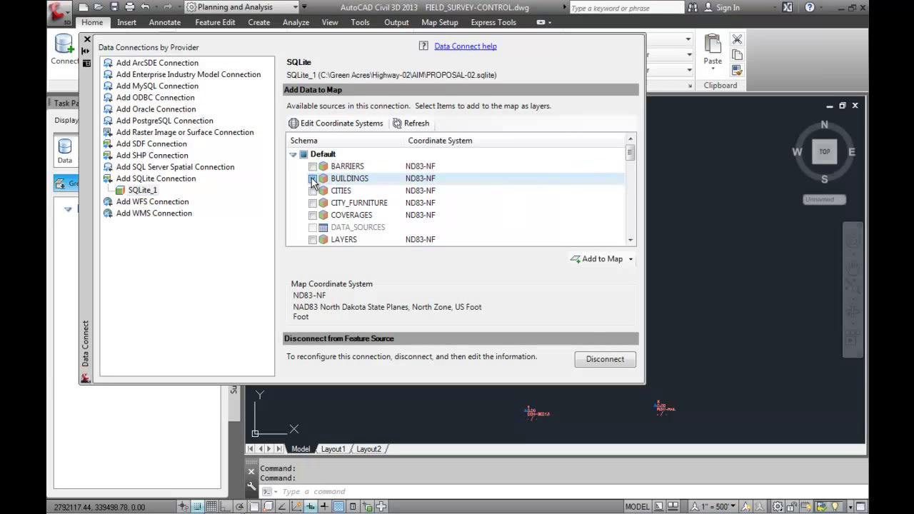
pyautogui.click(313, 216)
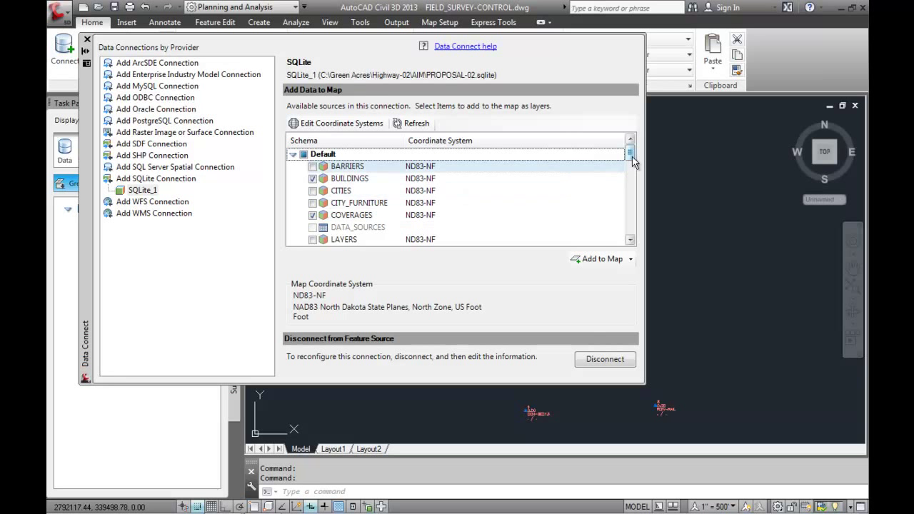
pyautogui.scroll(-3, 632, 163)
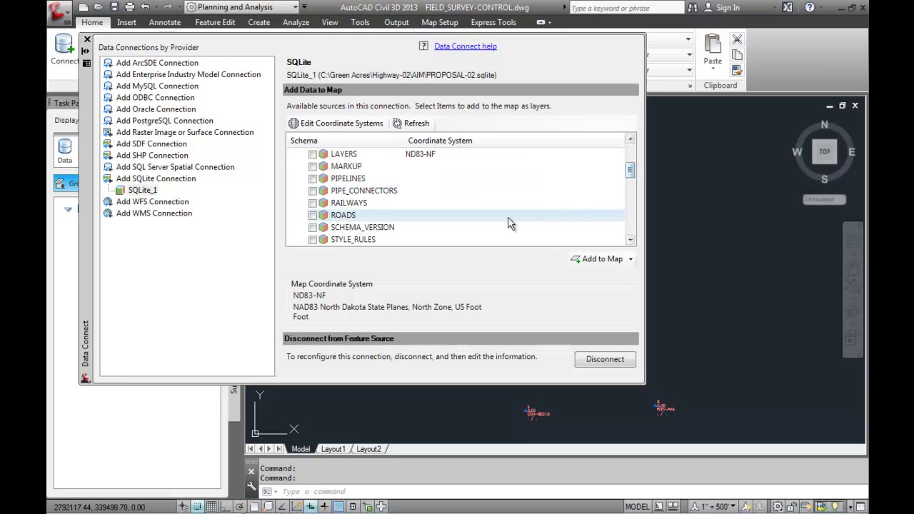
pyautogui.click(312, 216)
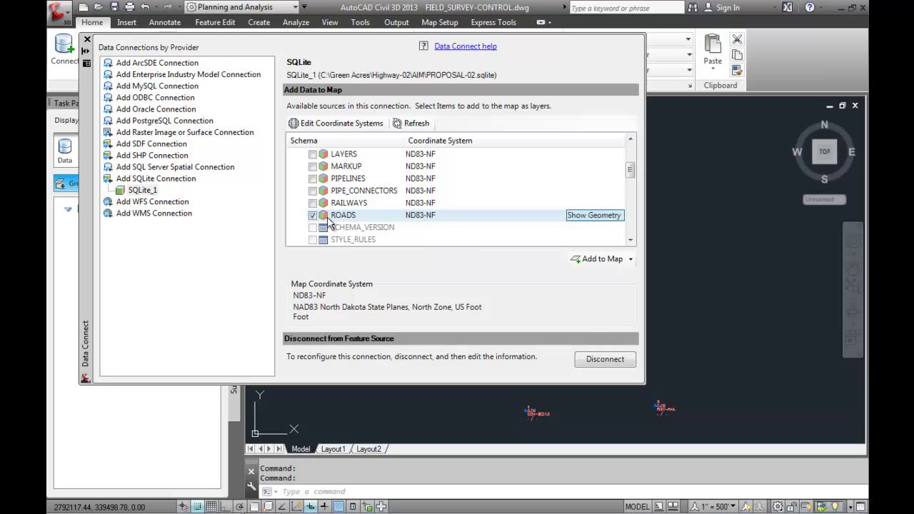
pyautogui.click(585, 260)
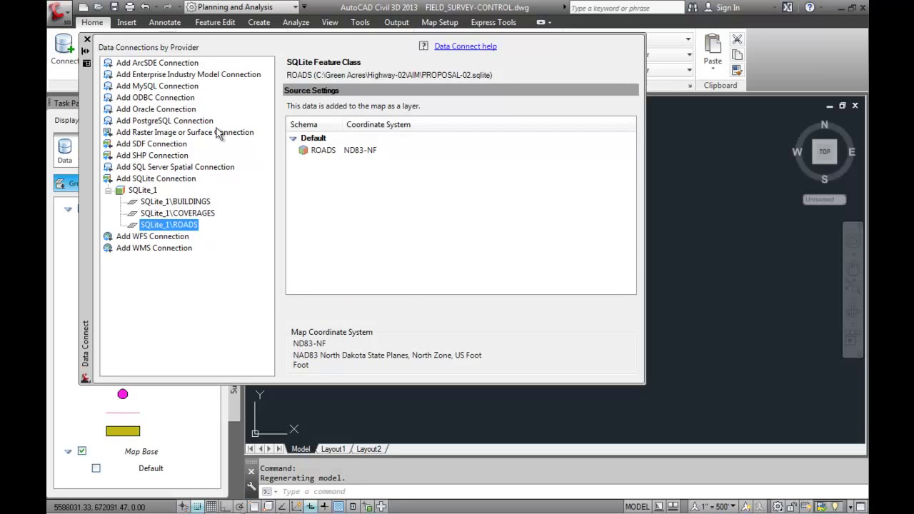
# Close the Data Connect window and zoom to extents to show the proposal layers with the survey points.
pyautogui.click(87, 39)
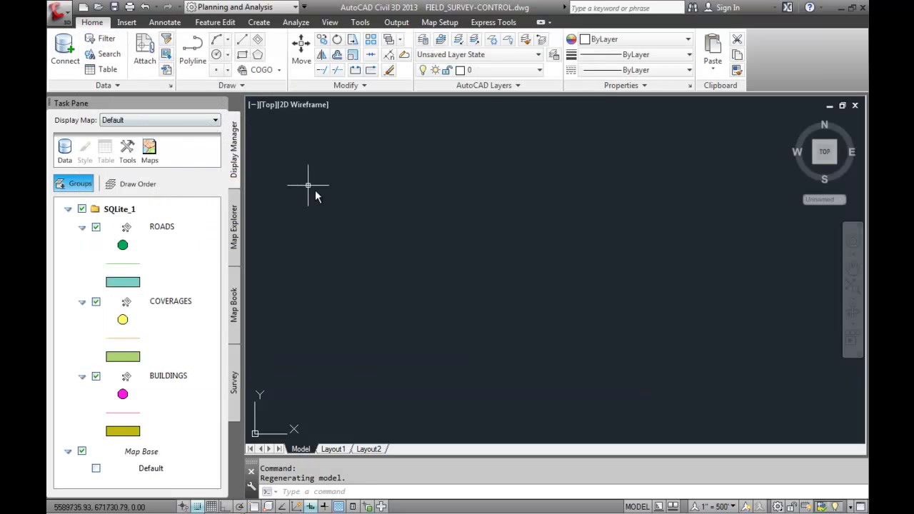
pyautogui.write('z')
pyautogui.press('Return')
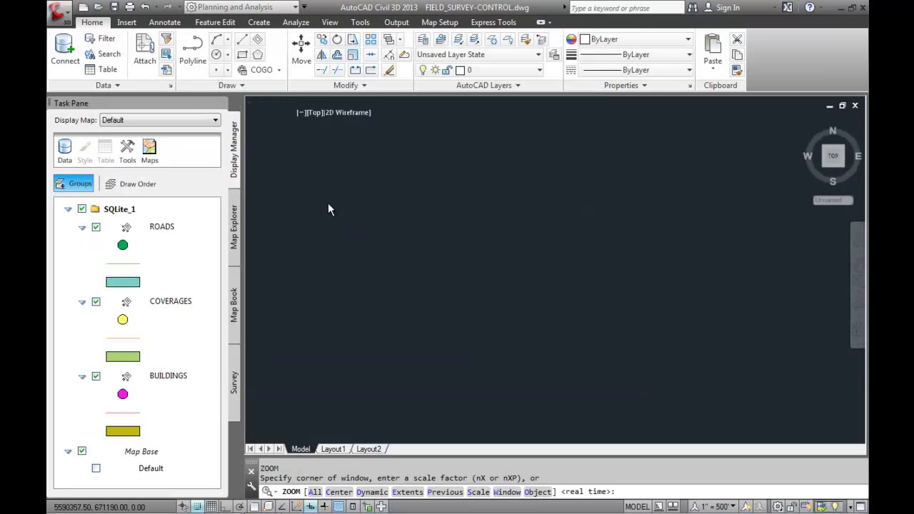
pyautogui.write('E')
pyautogui.press('Return')
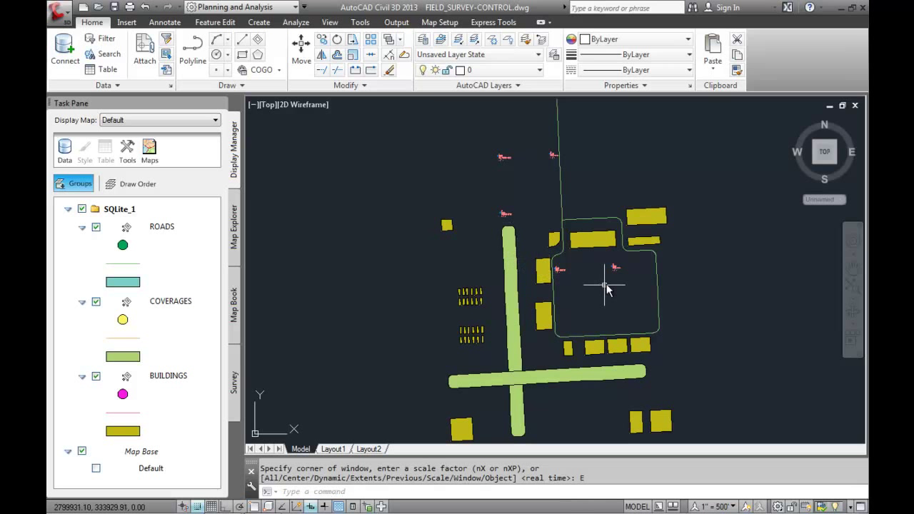
pyautogui.click(582, 153)
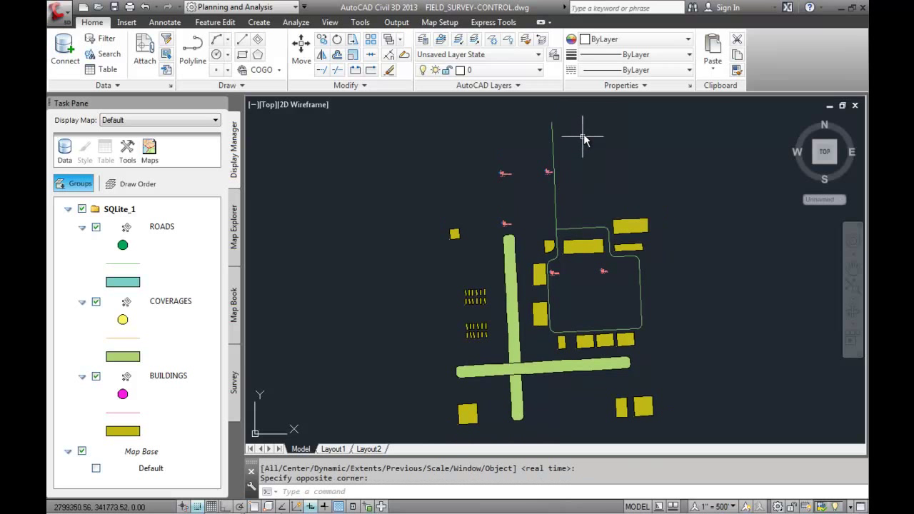